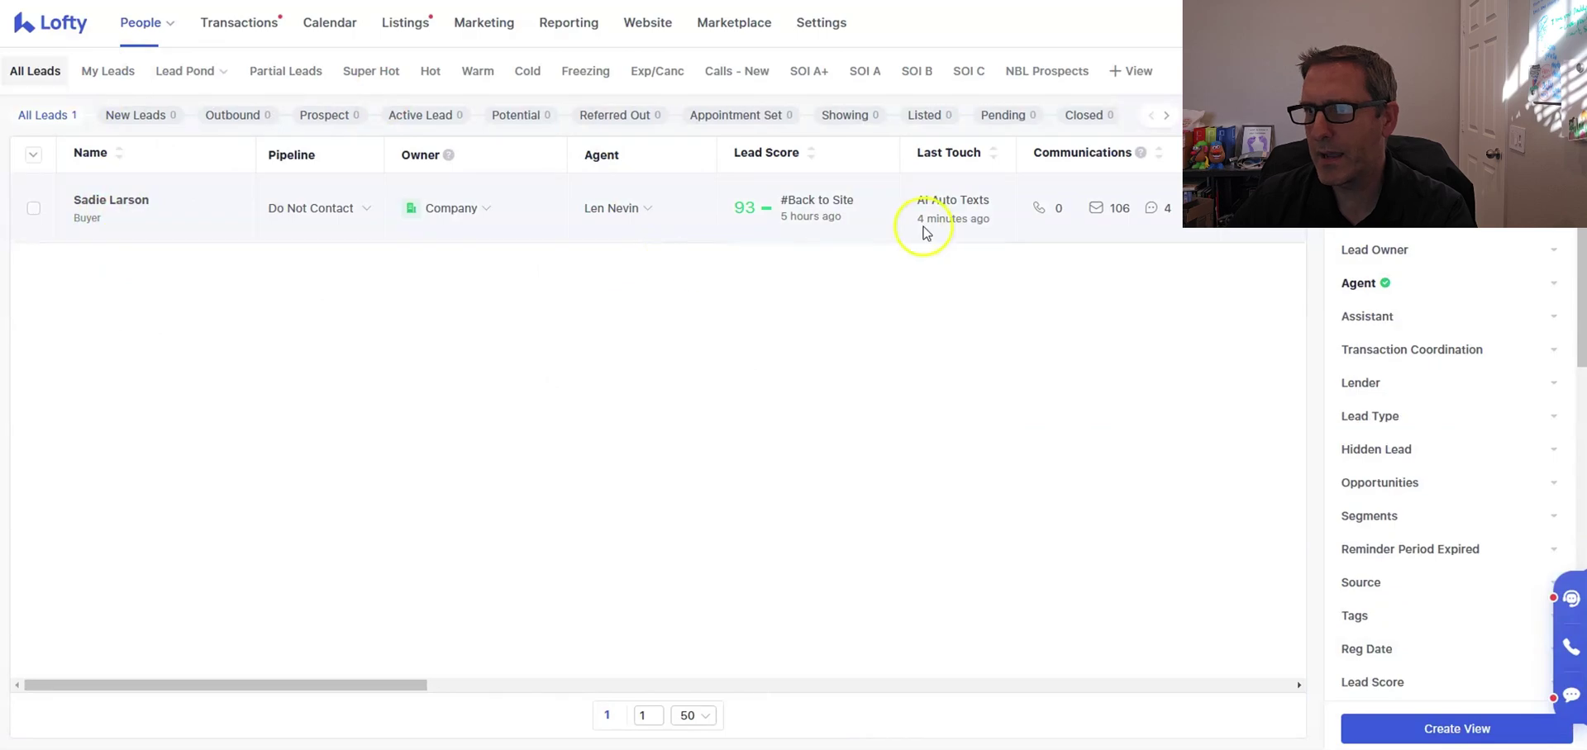
left_click_drag(786, 201, 848, 201)
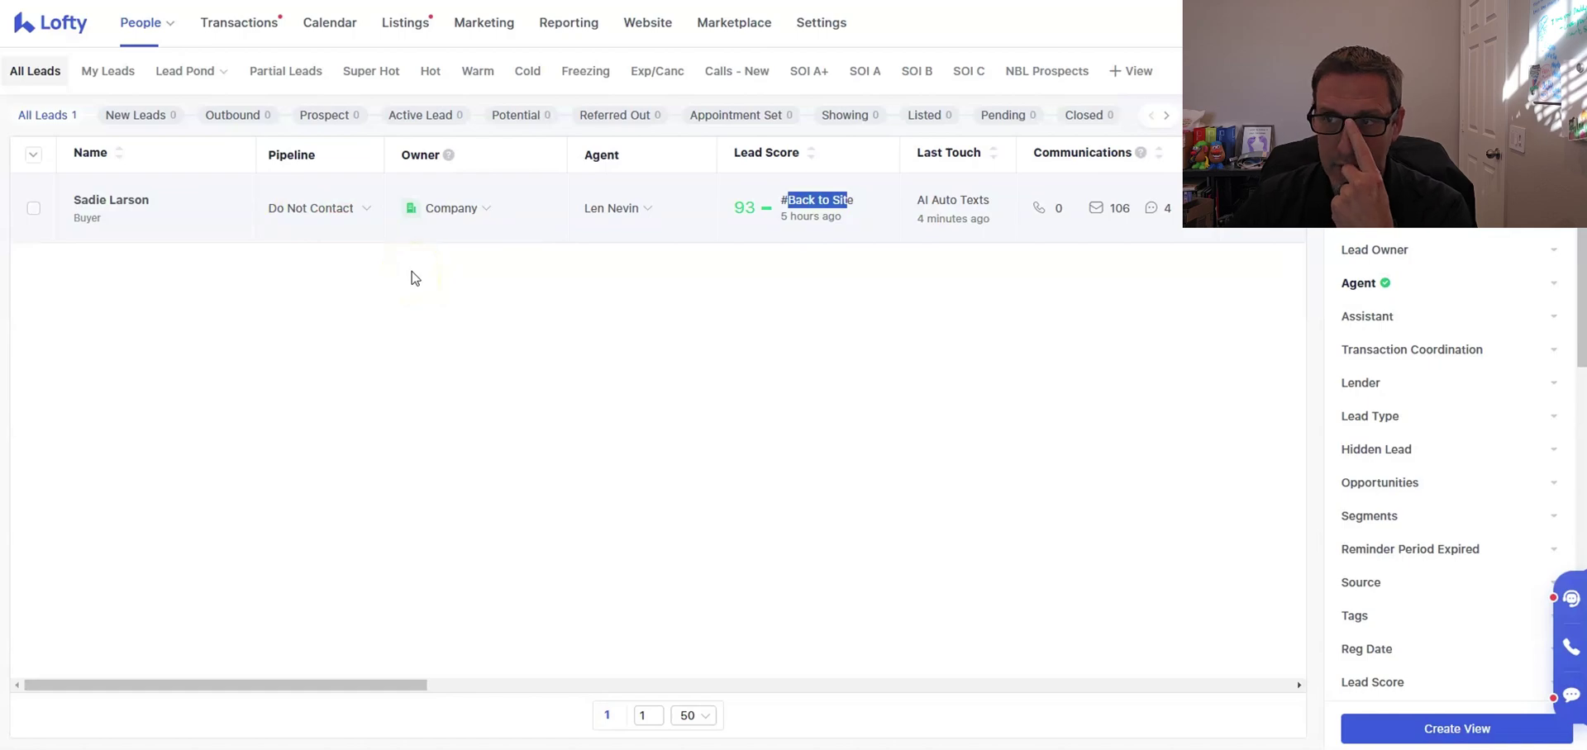
left_click(461, 329)
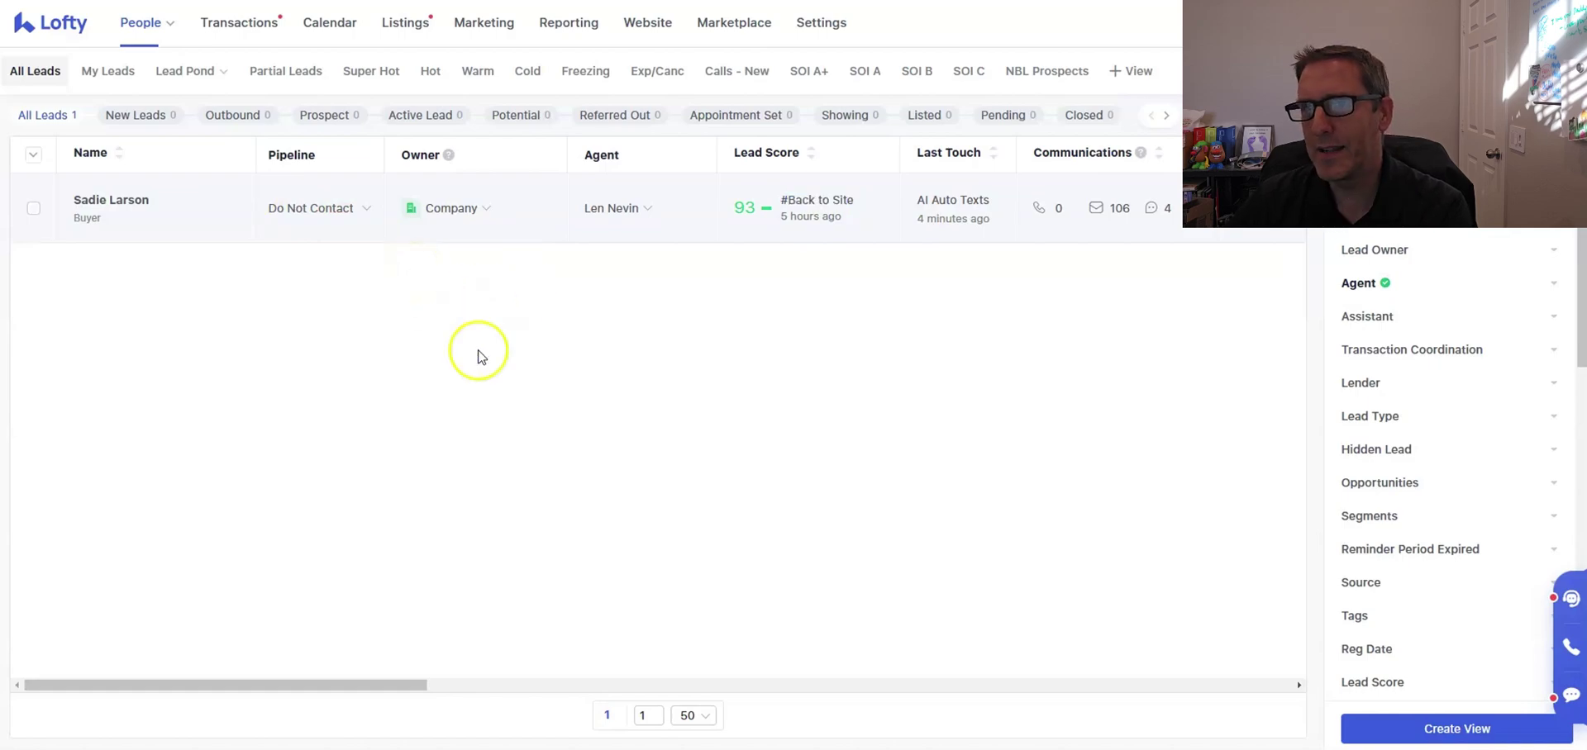
- Open the home dashboard and switch it from the company view to My Dashboard
left_click(49, 25)
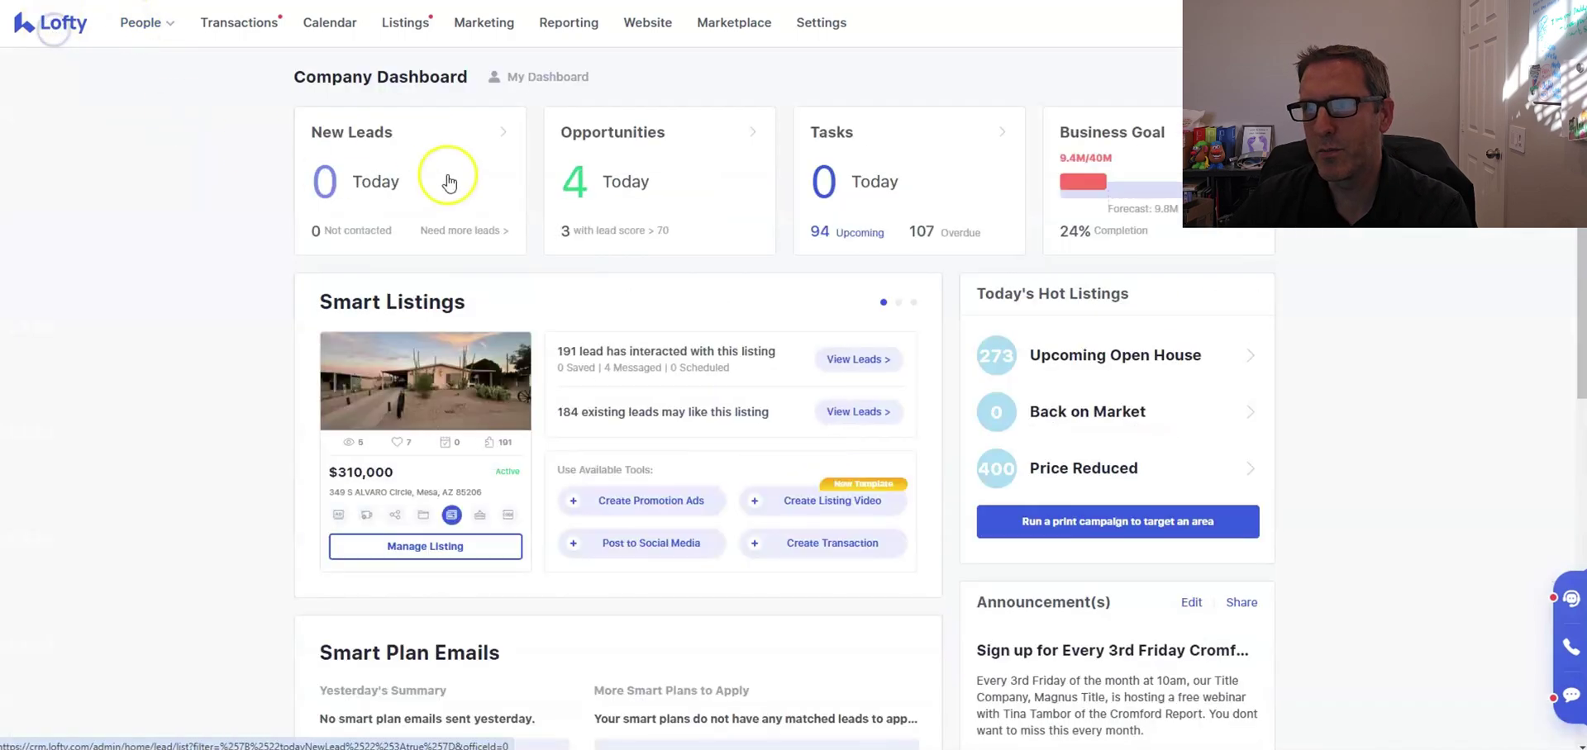
left_click(541, 78)
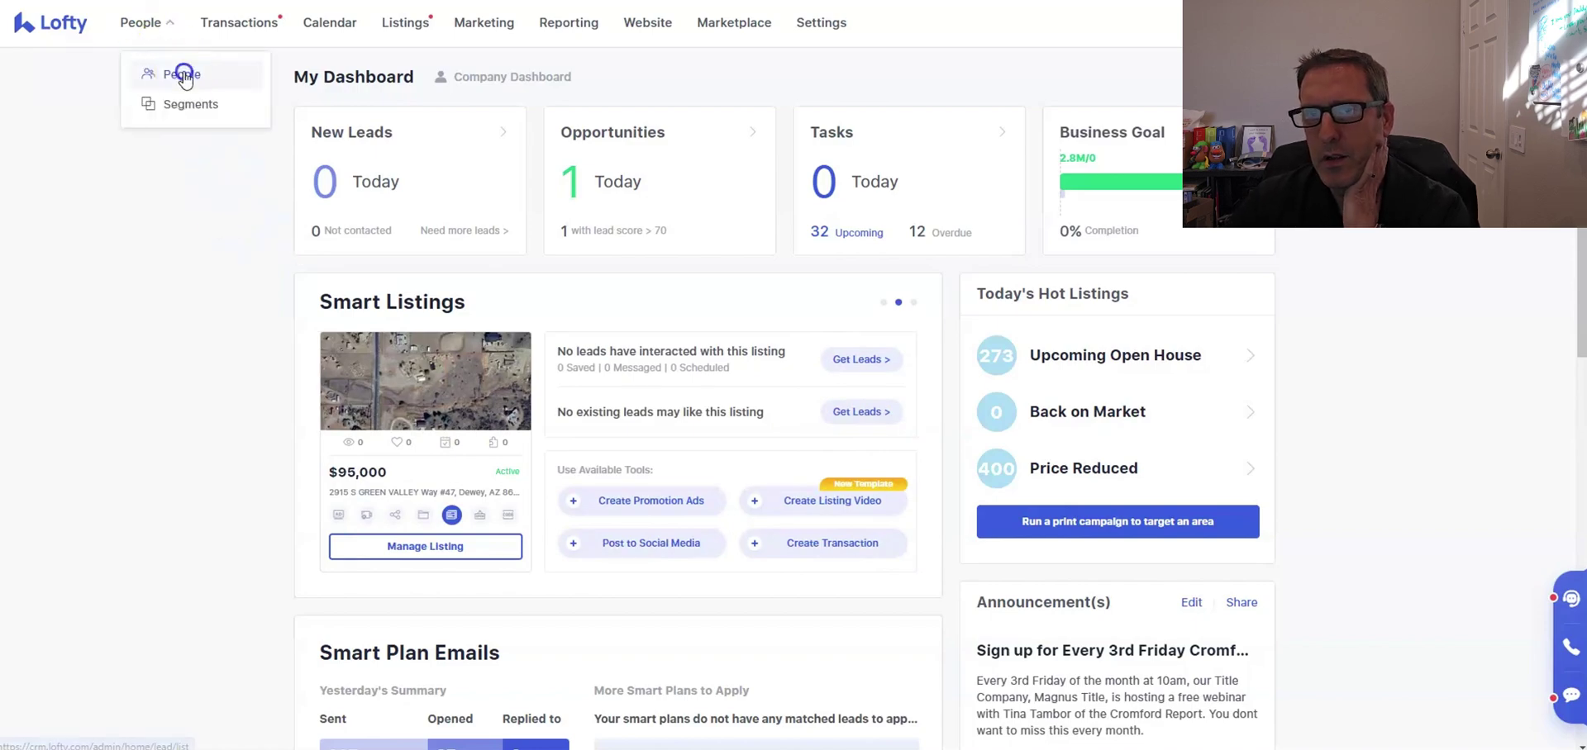
- Open the People list in the My Leads view and sort it by lead score, highest first
left_click(177, 72)
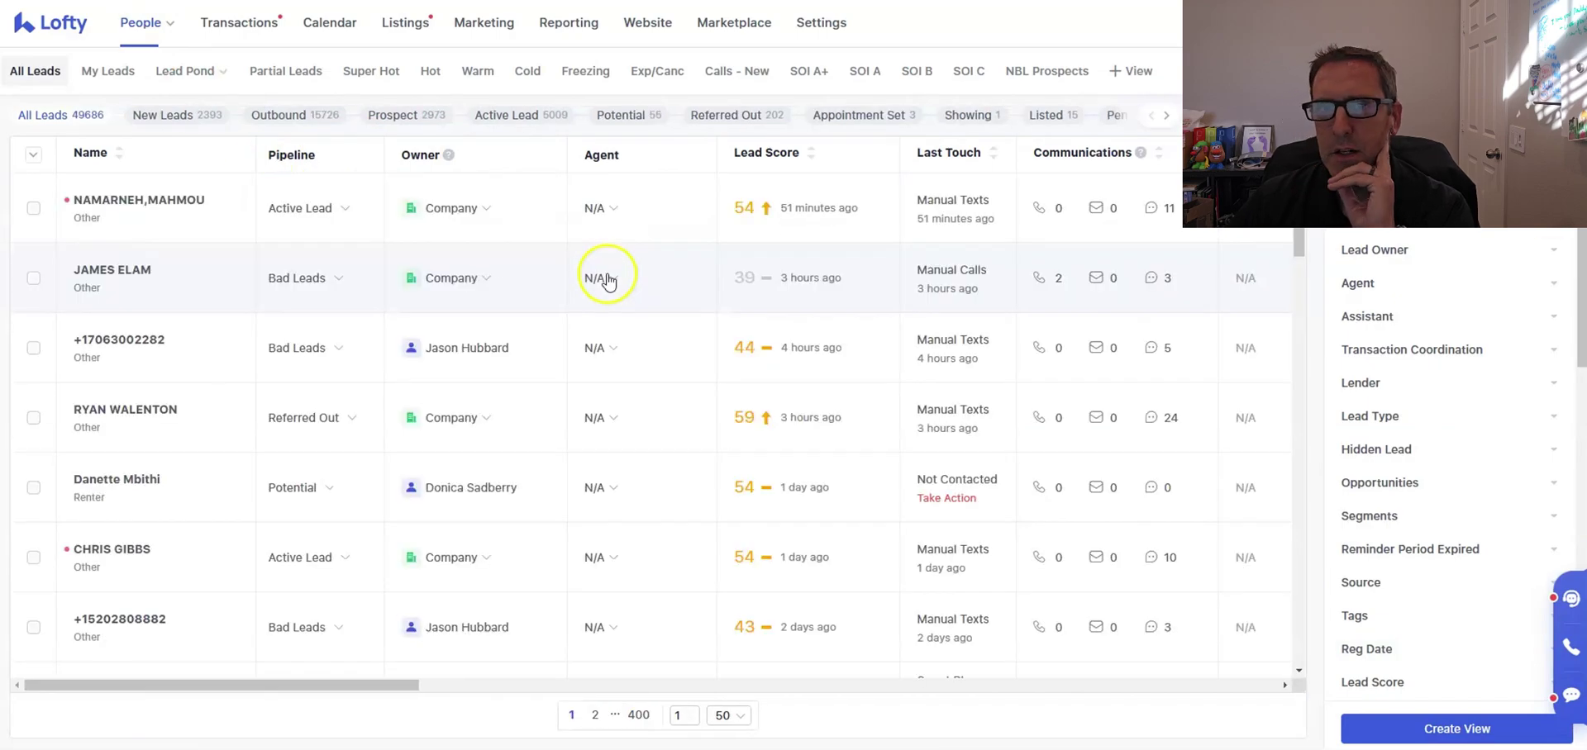
left_click(106, 71)
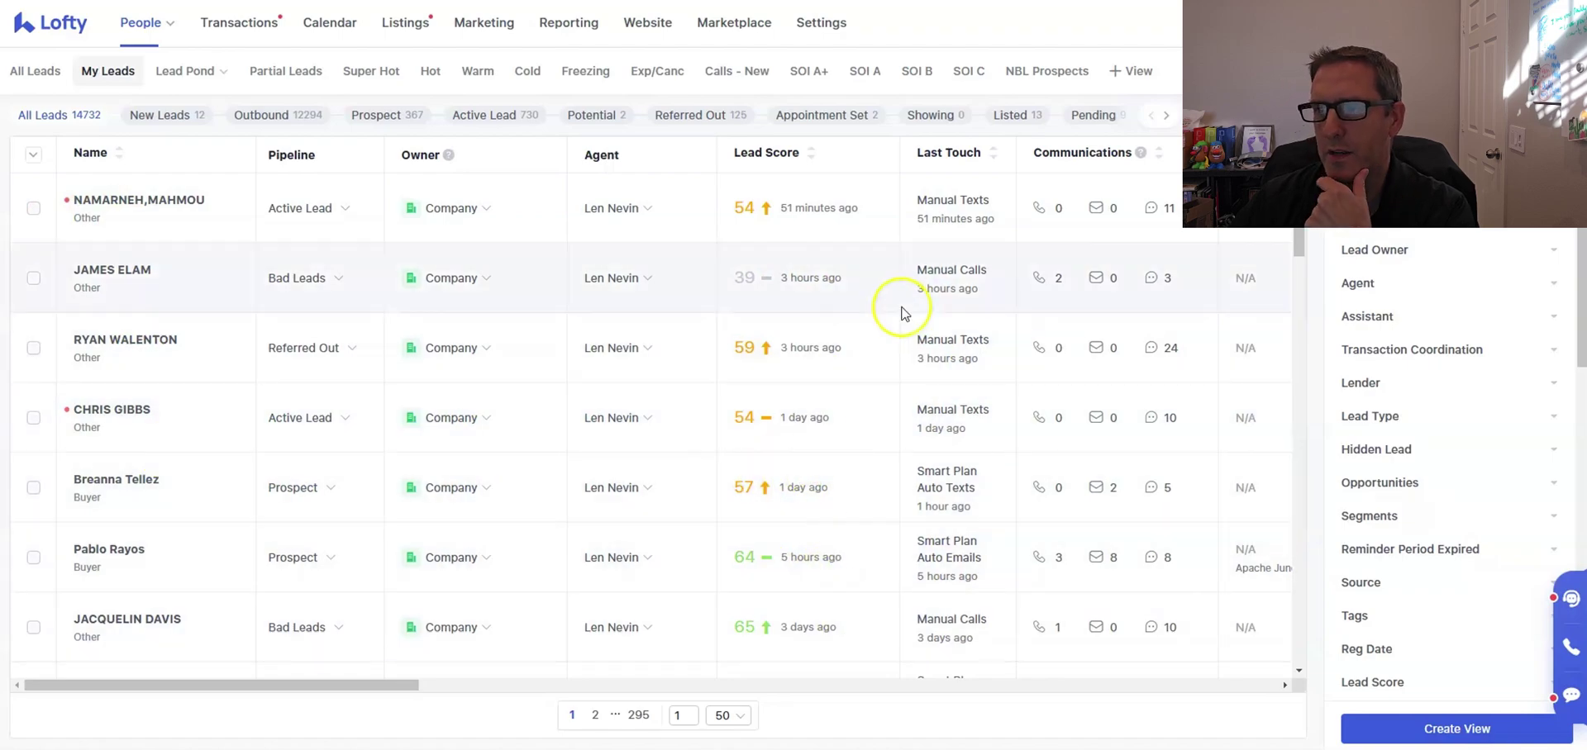
left_click(766, 155)
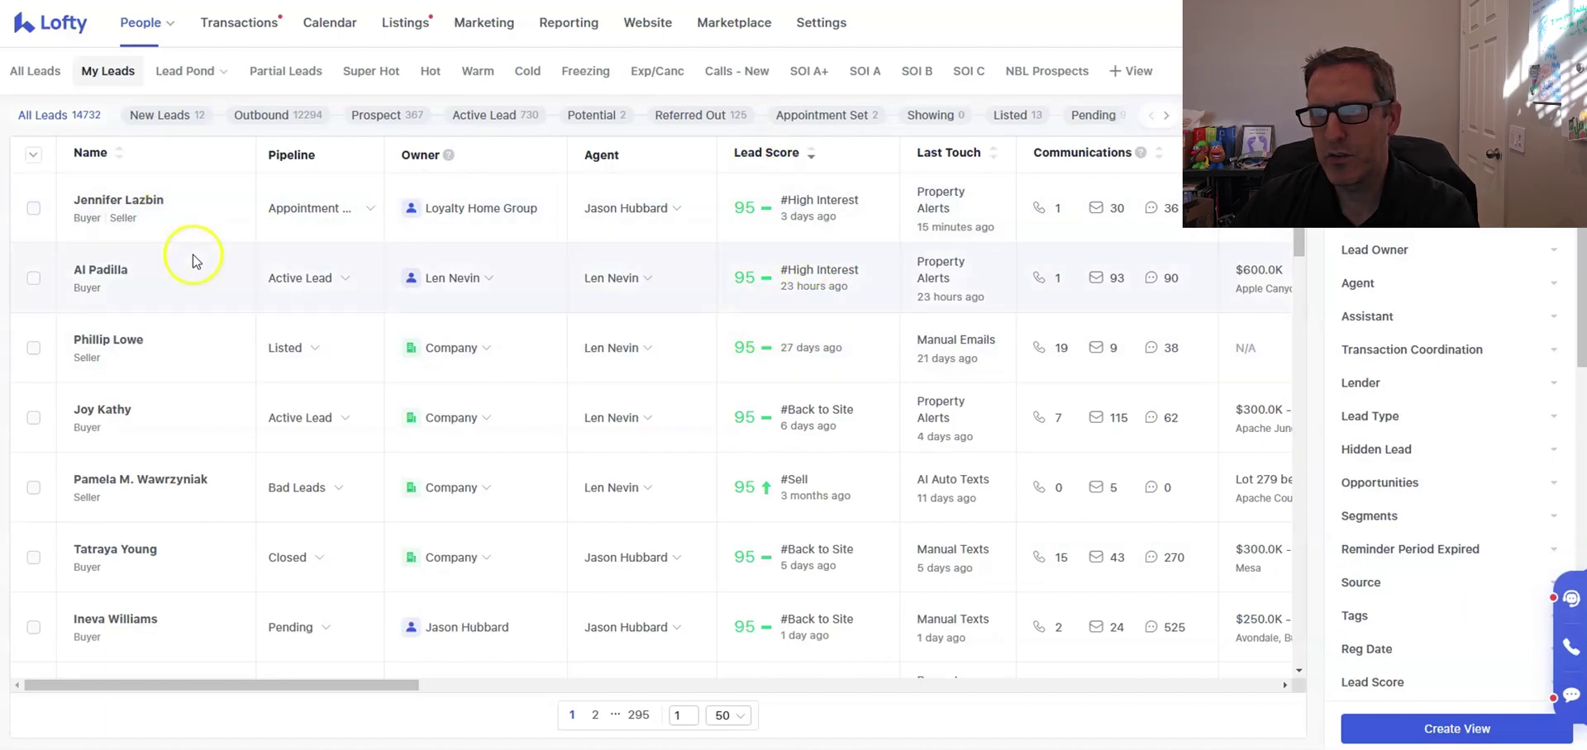
- Look through the first page of My Leads, examining the lead scores and pipeline stages
scroll(195, 255, "down", 1)
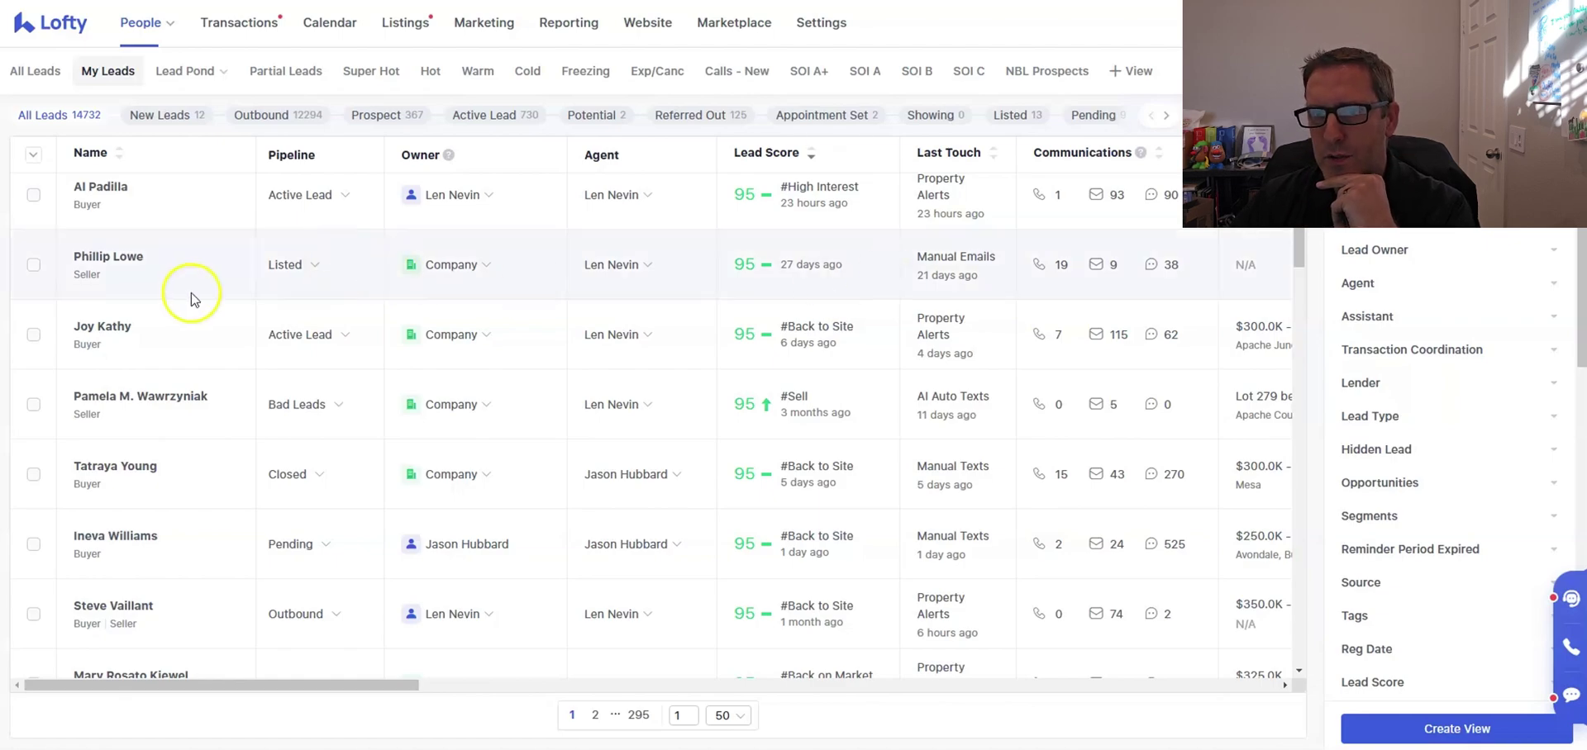
scroll(733, 408, "down", 5)
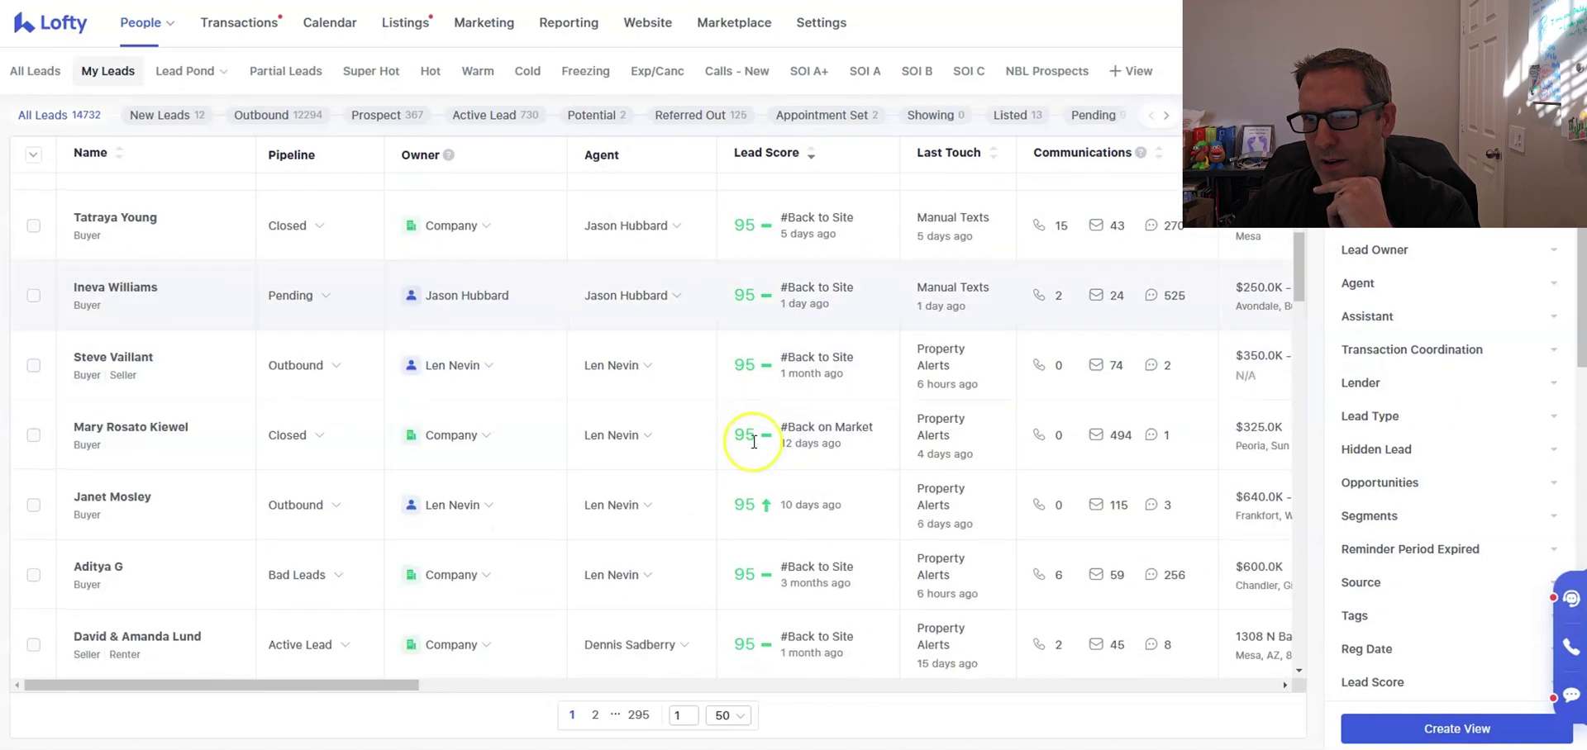
scroll(754, 443, "down", 20)
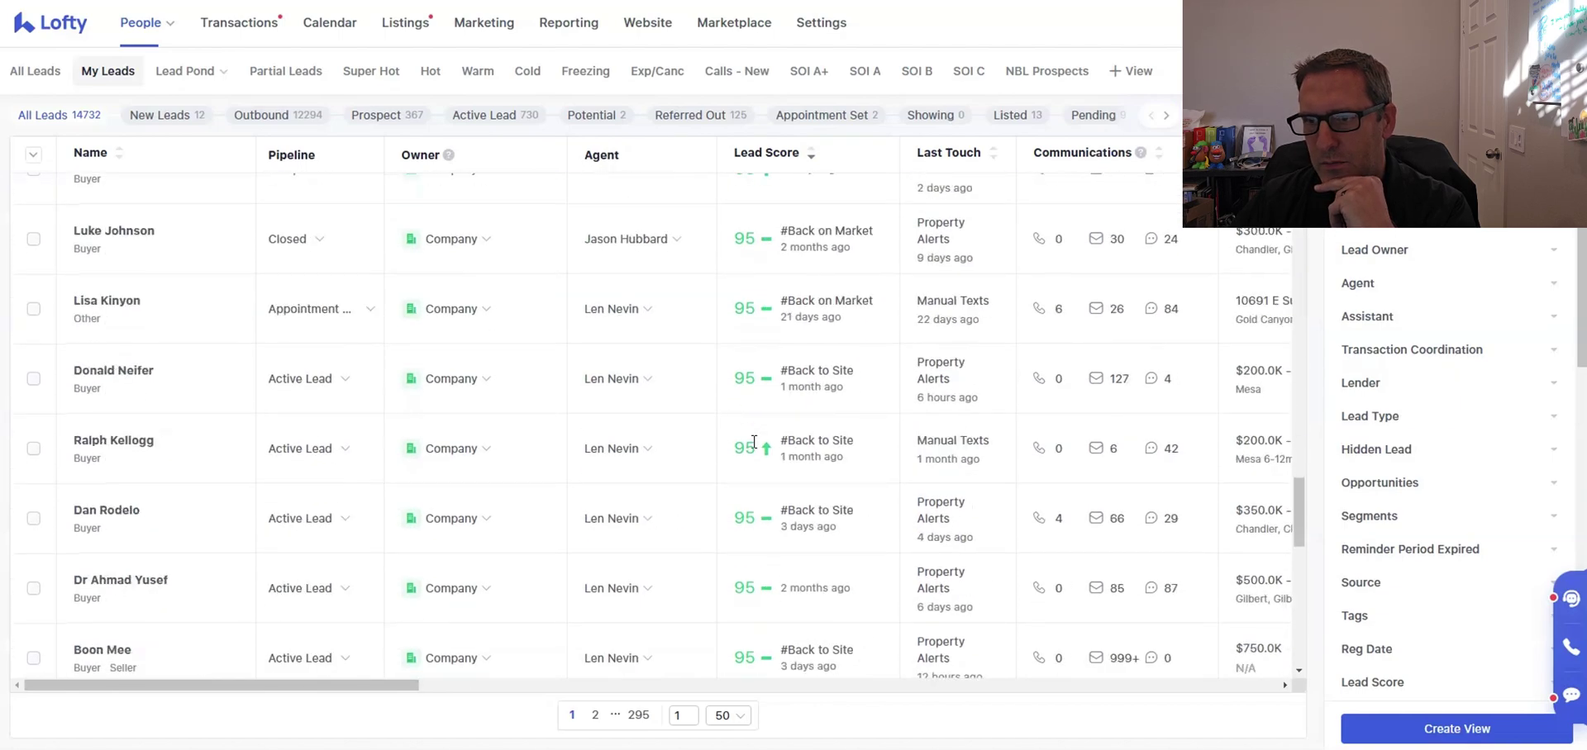
scroll(754, 442, "down", 3)
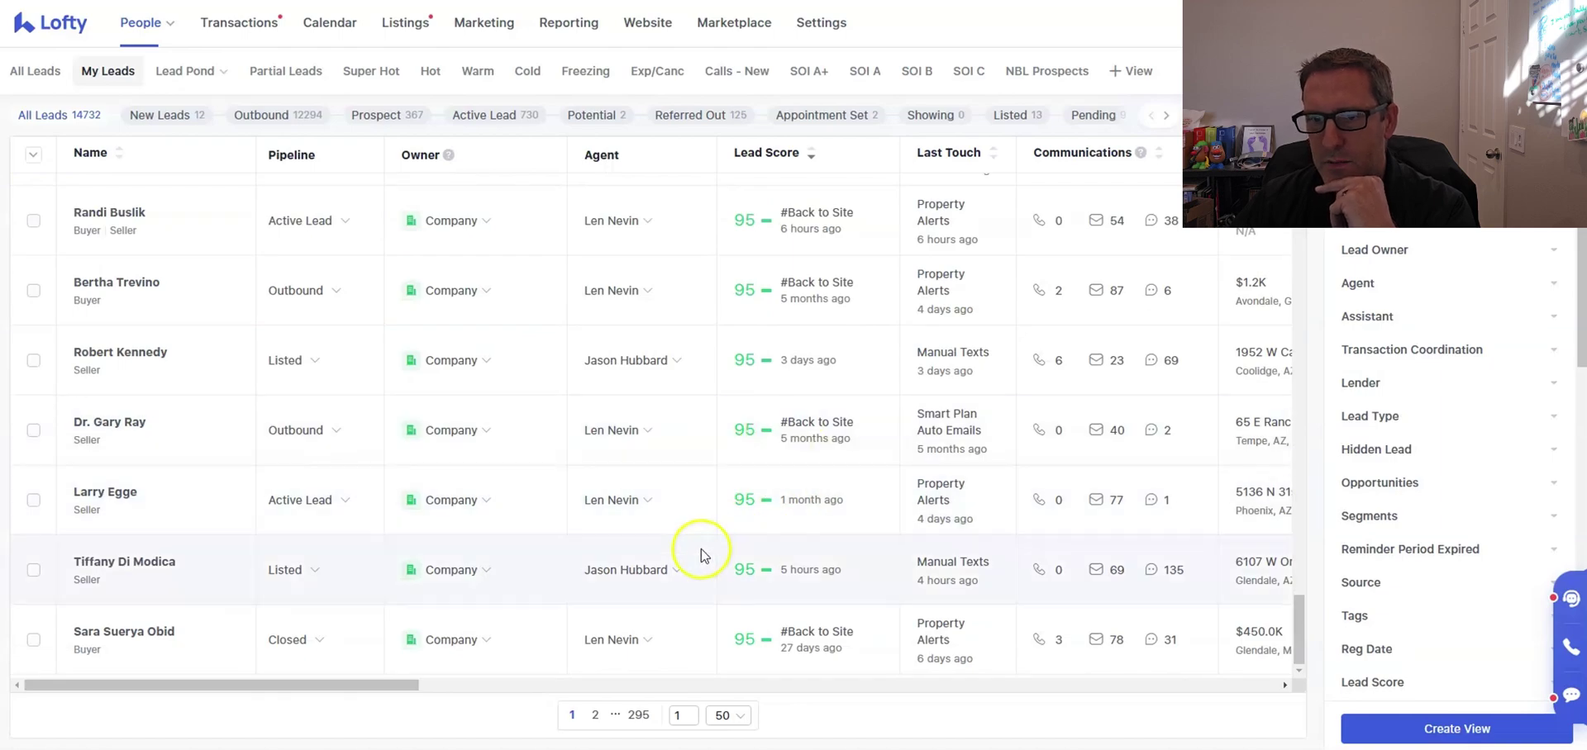
scroll(364, 610, "up", 1)
scroll(338, 629, "down", 1)
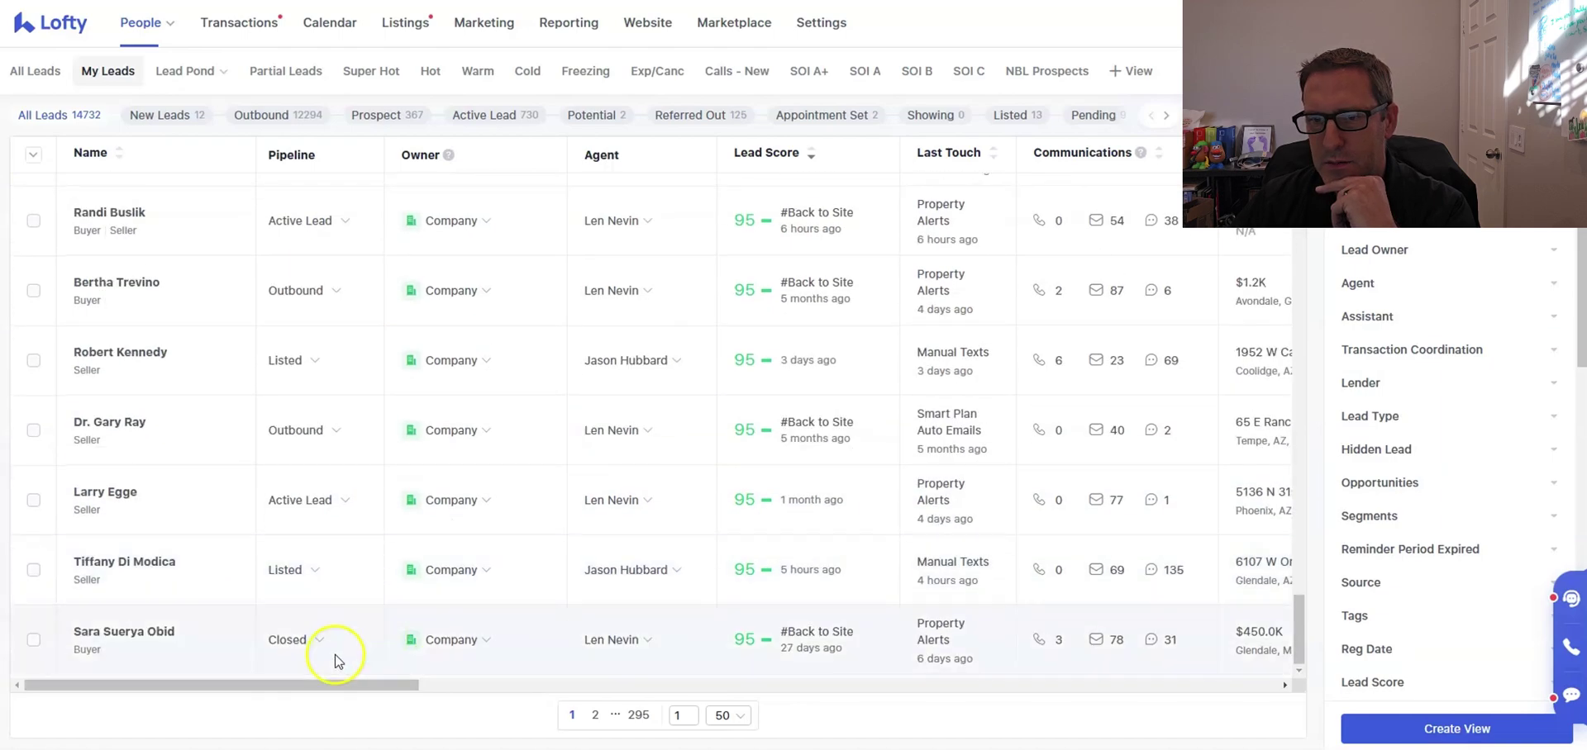
scroll(319, 567, "up", 1)
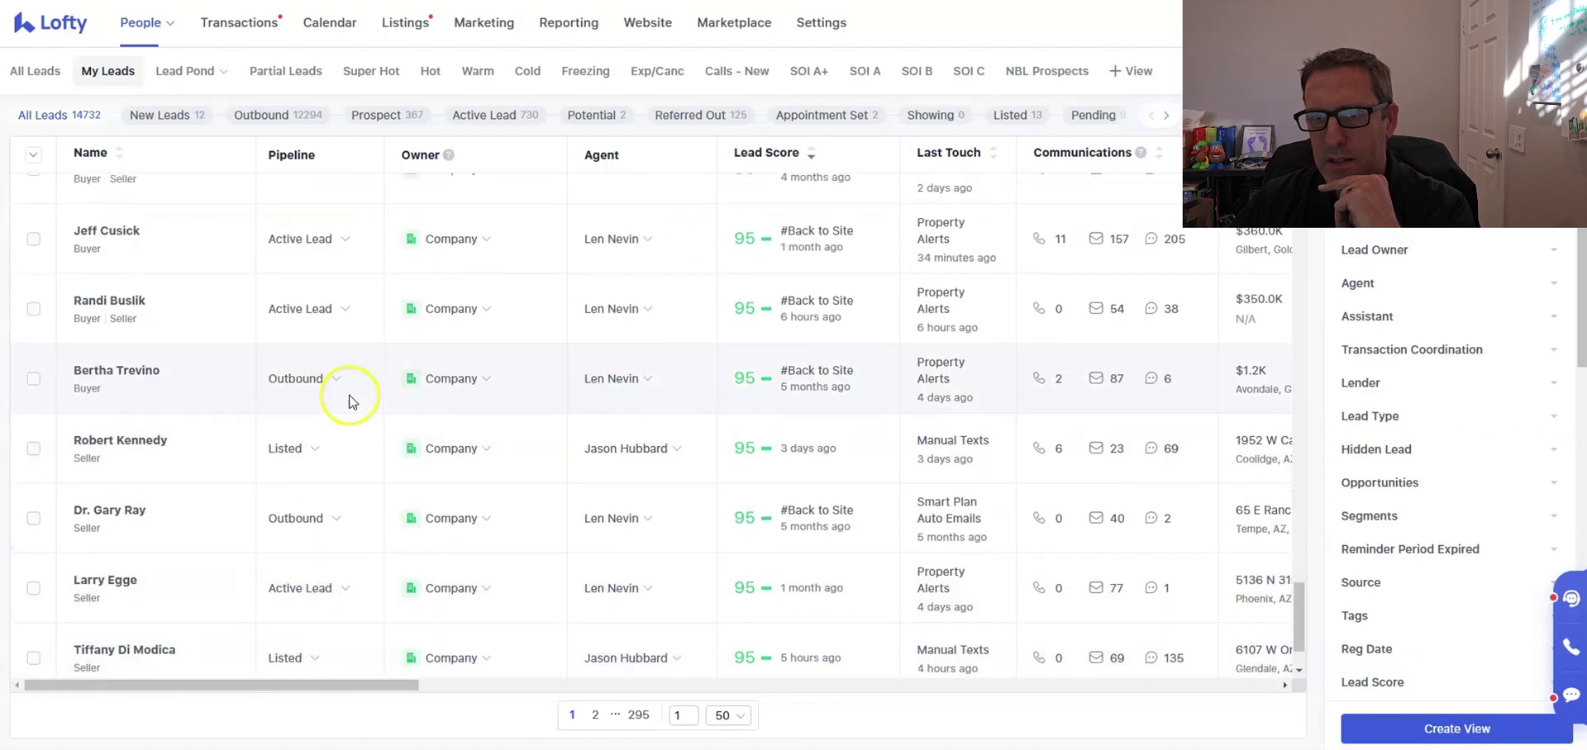
scroll(347, 397, "up", 2)
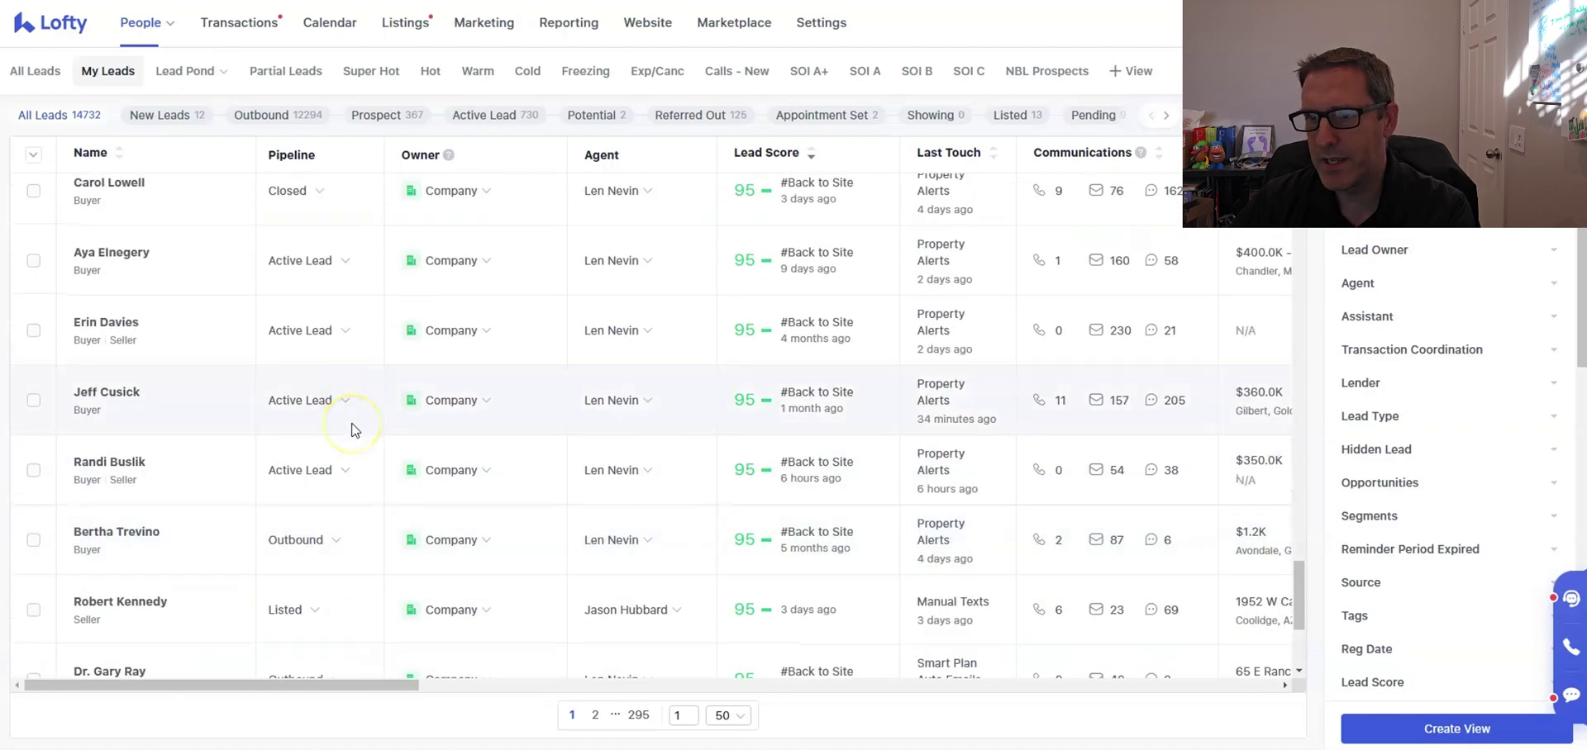
scroll(351, 430, "up", 2)
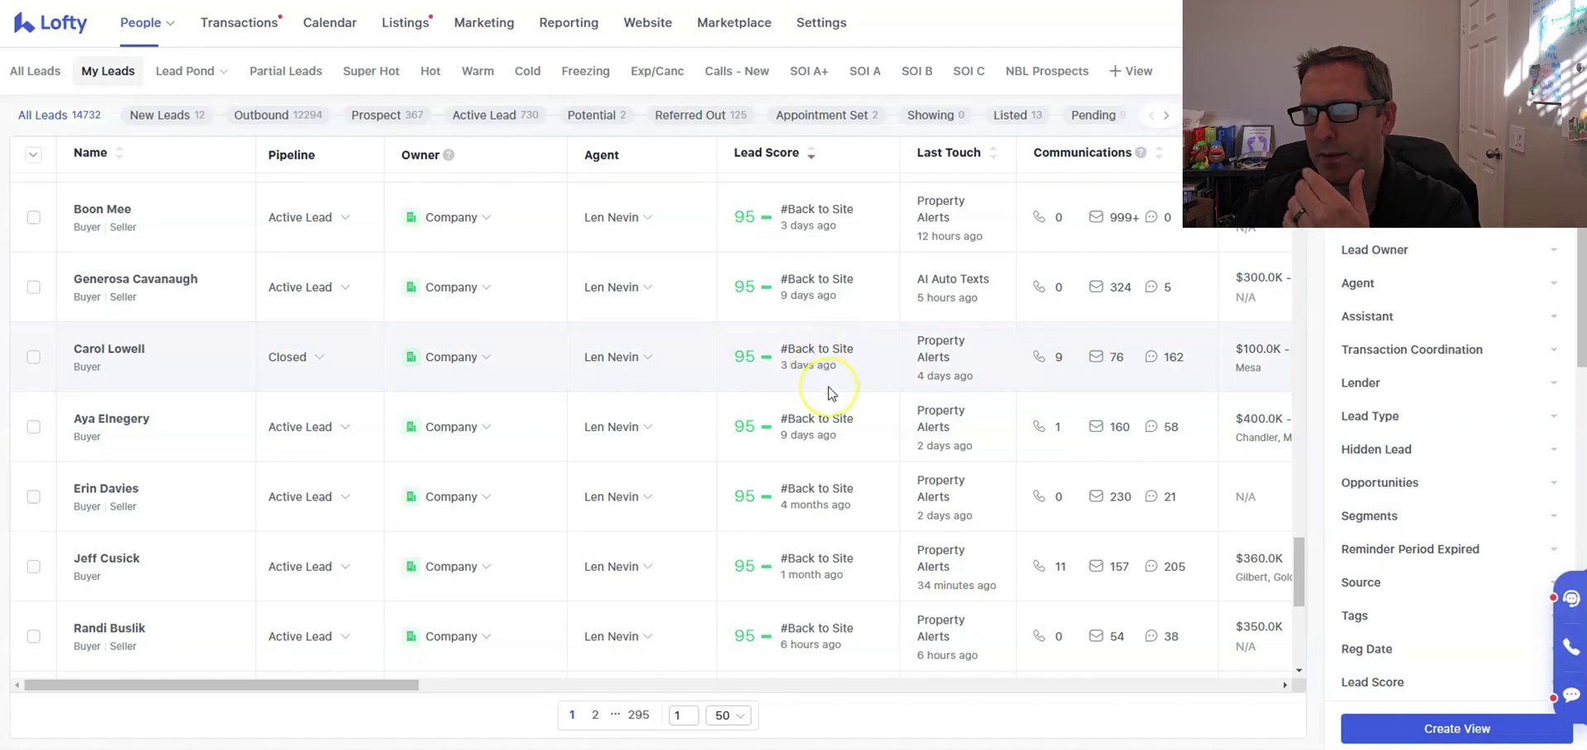
scroll(830, 392, "down", 5)
scroll(829, 389, "up", 10)
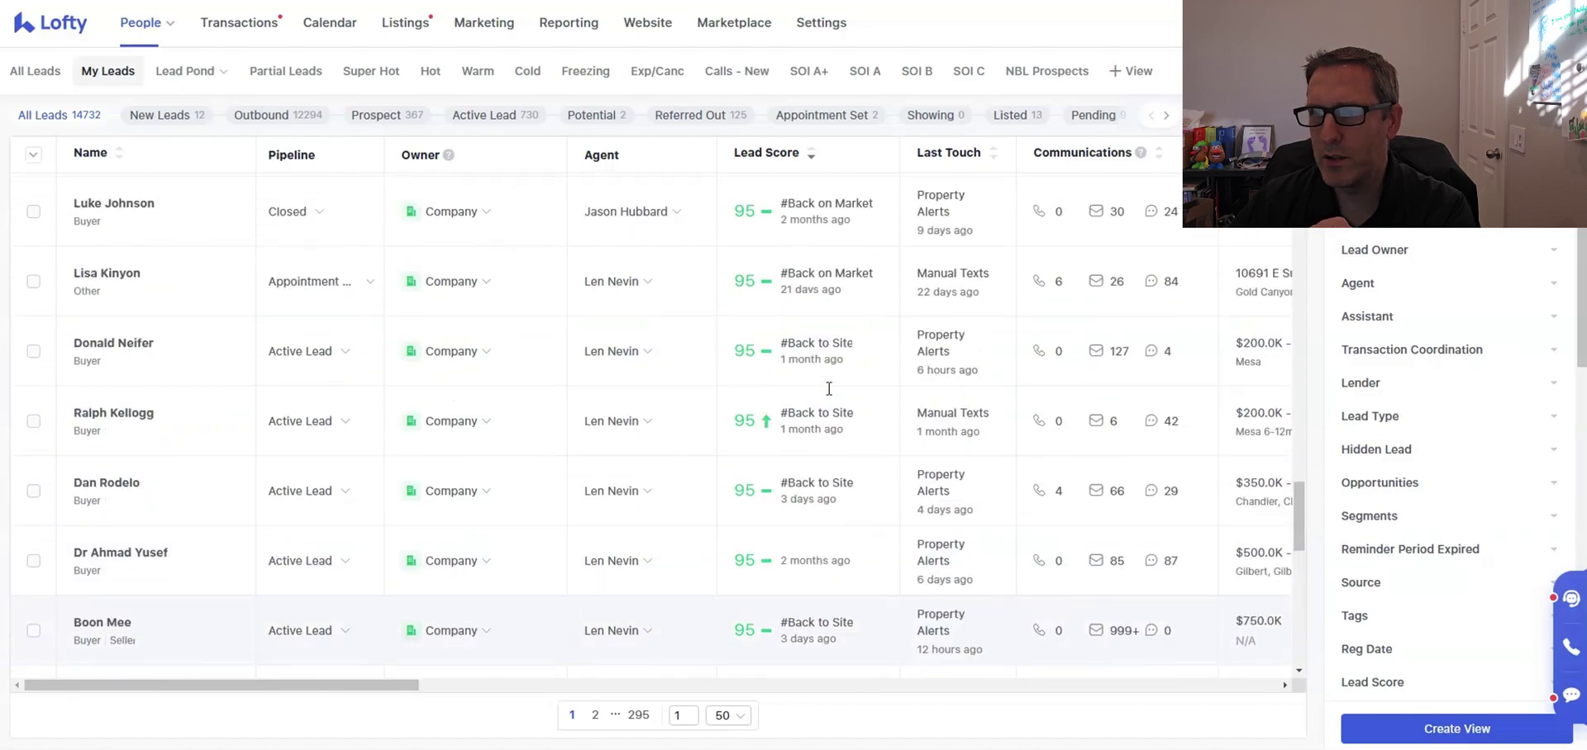
scroll(829, 388, "down", 8)
- Show 100 leads per page and look through the sorted list towards the lower lead scores
left_click(731, 716)
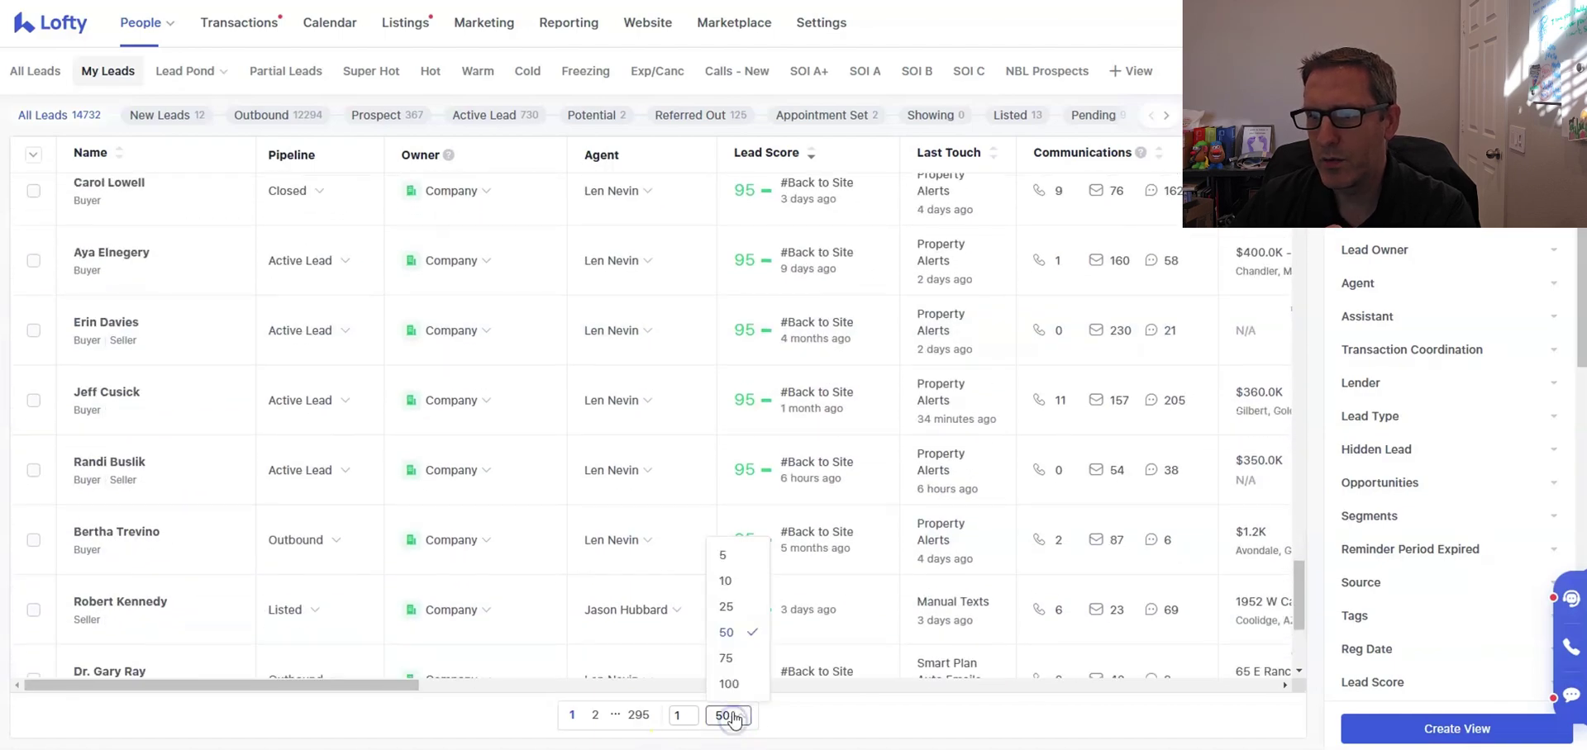
left_click(728, 683)
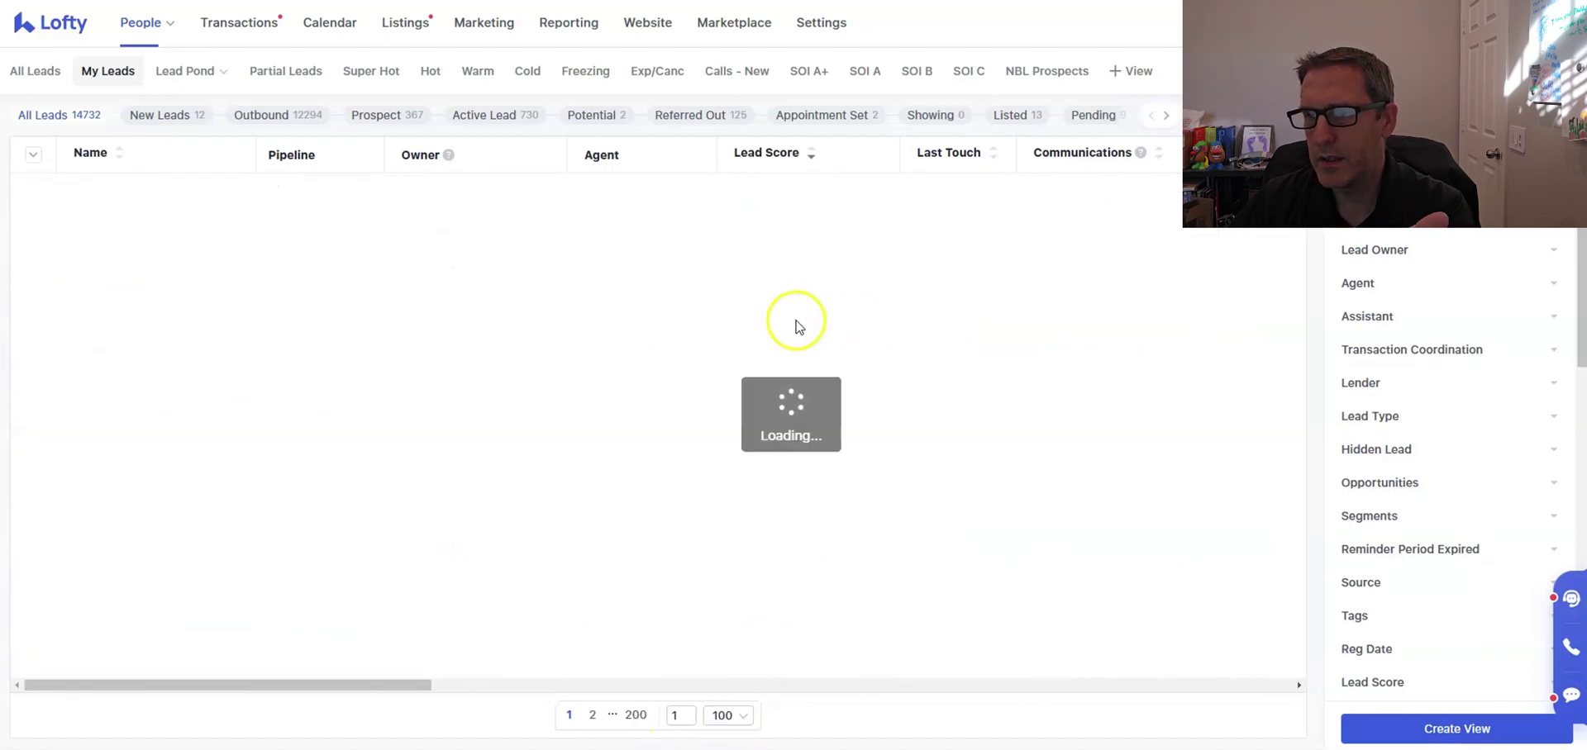
scroll(780, 393, "down", 1)
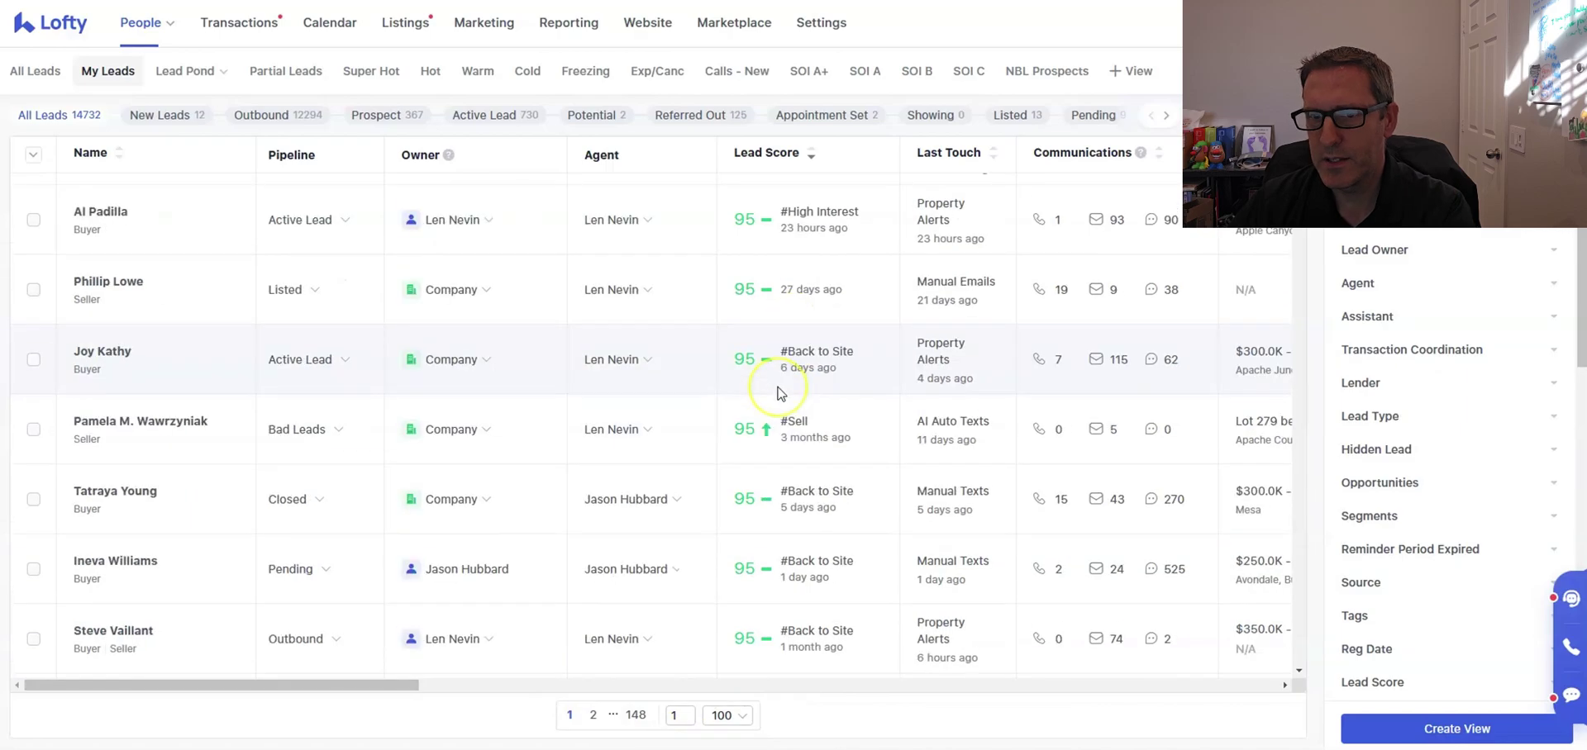
scroll(780, 393, "down", 12)
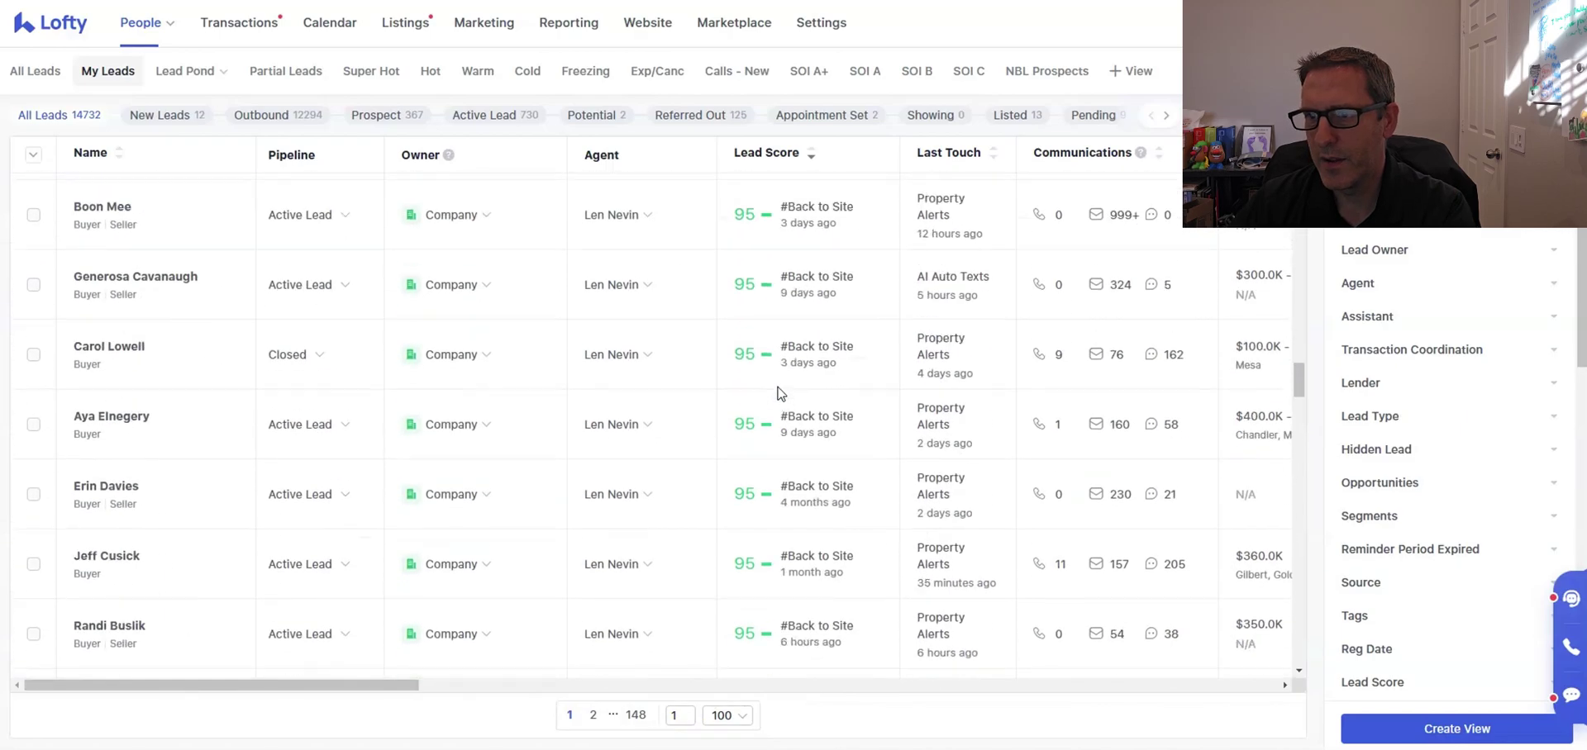
scroll(780, 394, "down", 12)
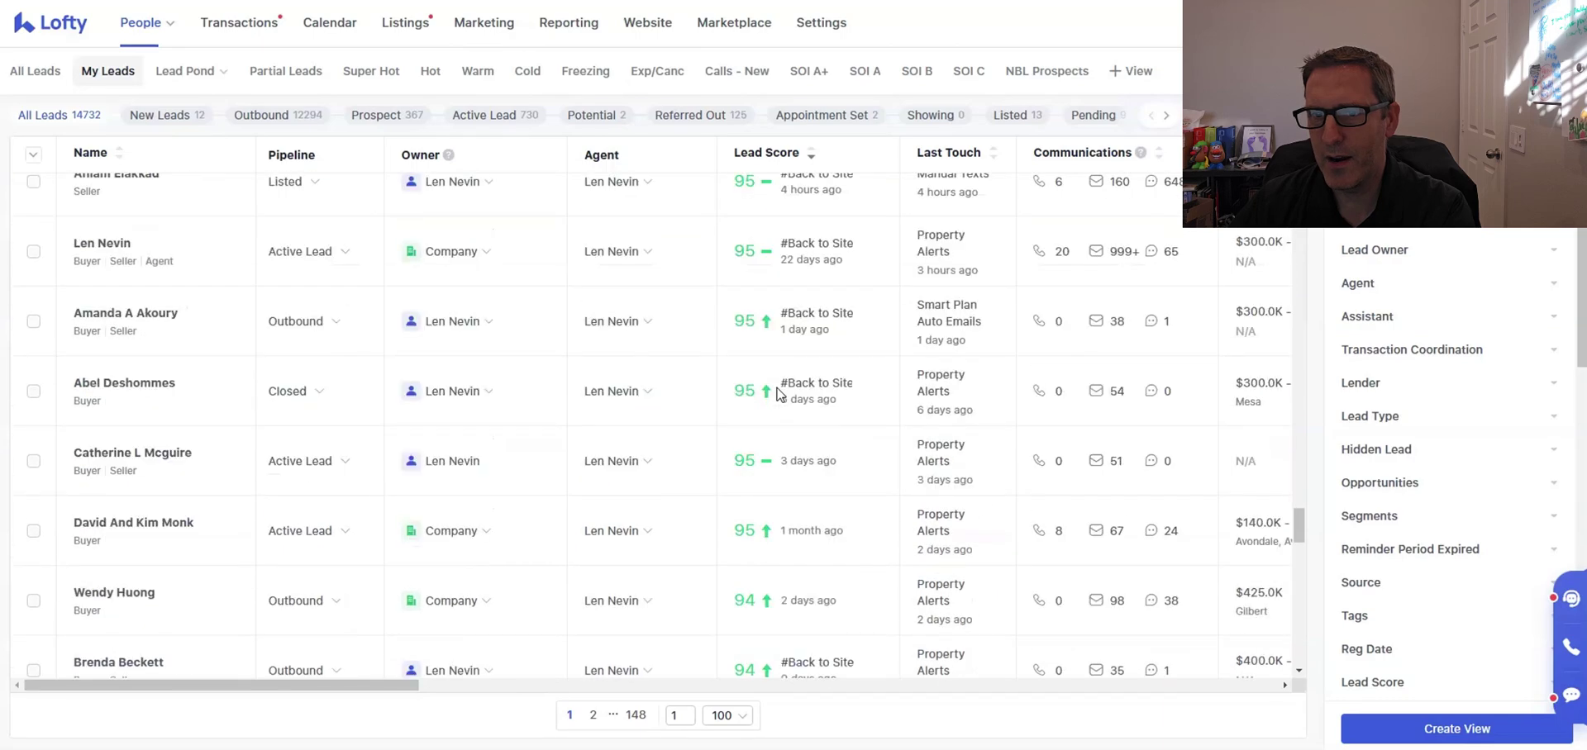
scroll(780, 394, "down", 12)
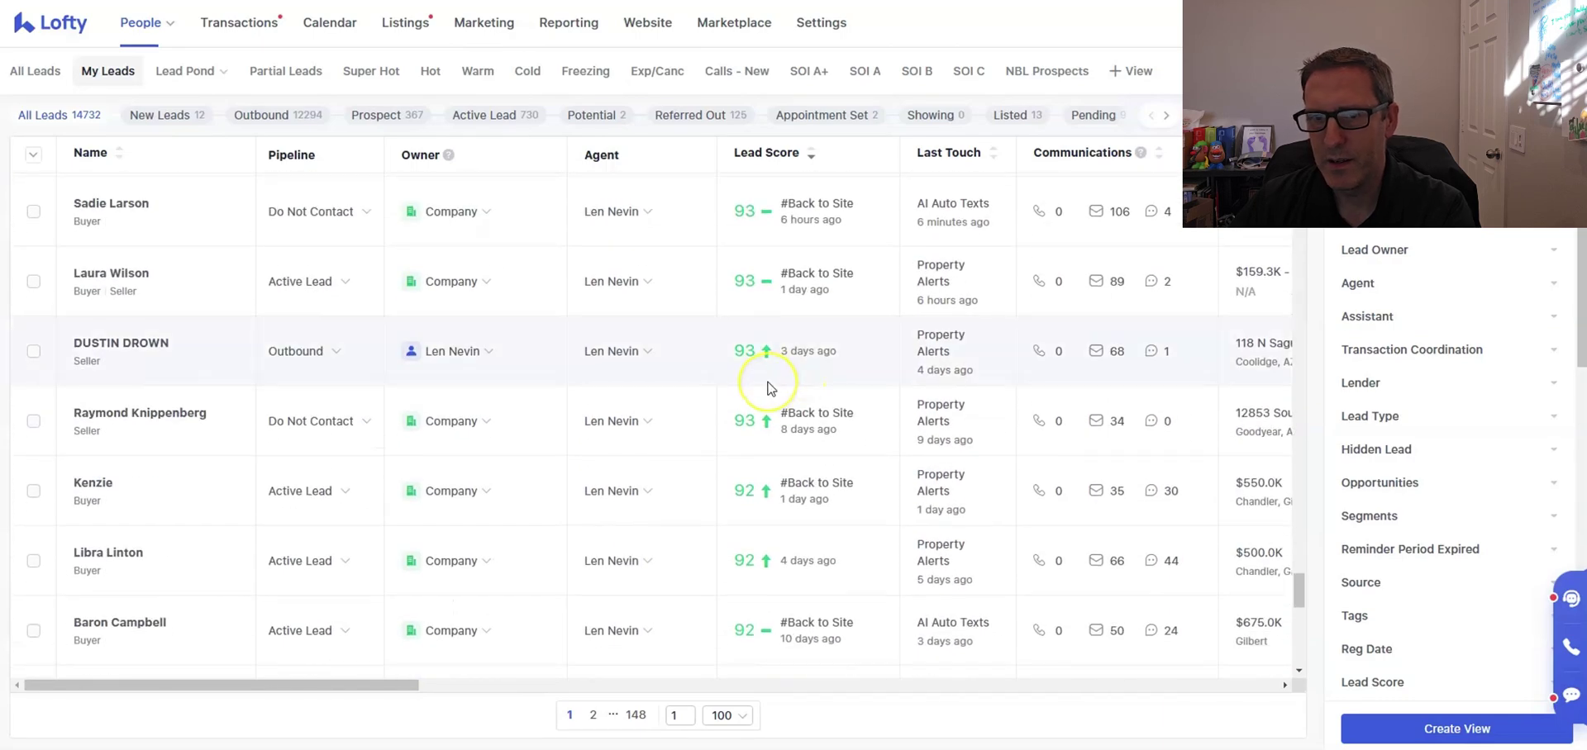
scroll(786, 374, "down", 10)
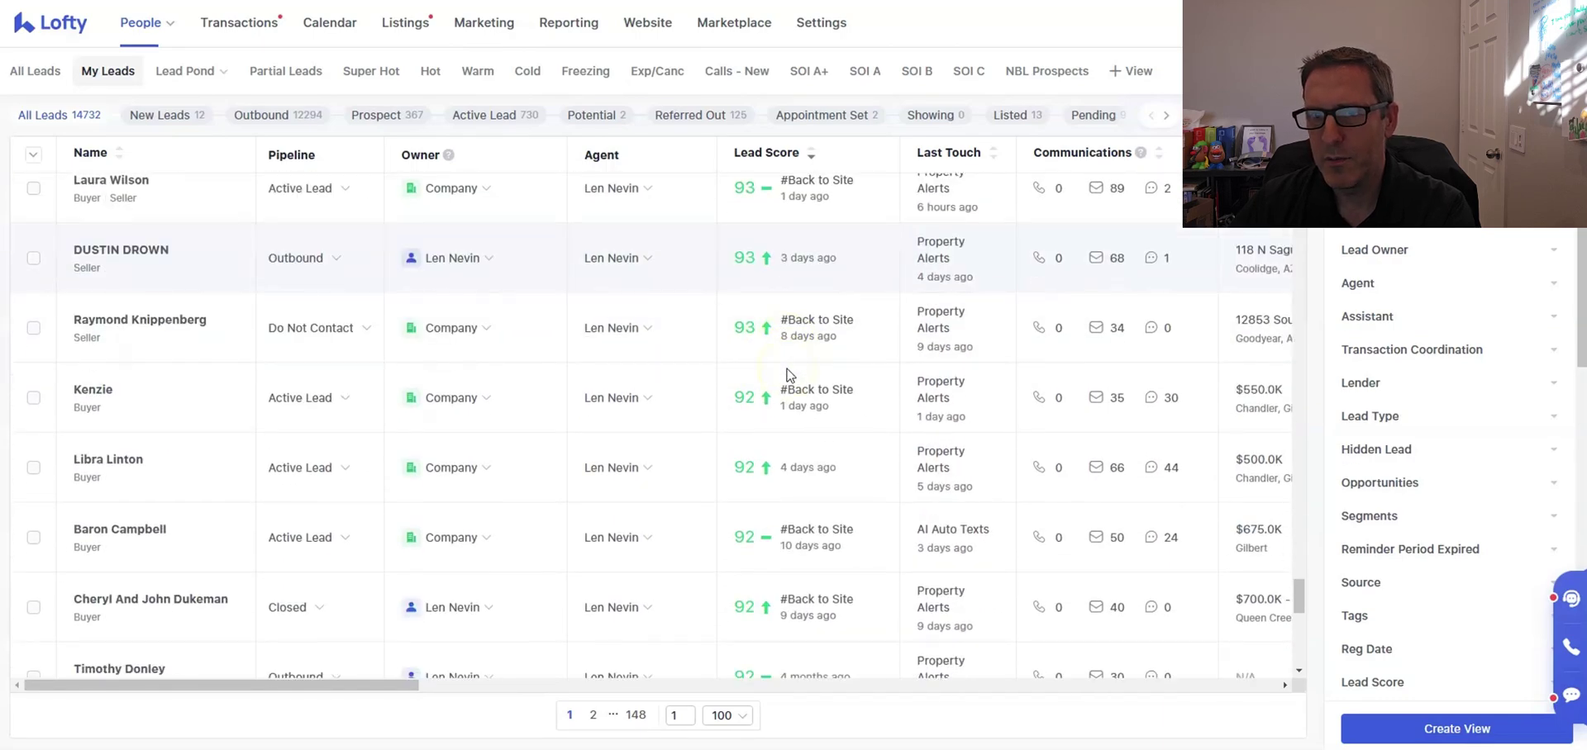
scroll(786, 375, "down", 2)
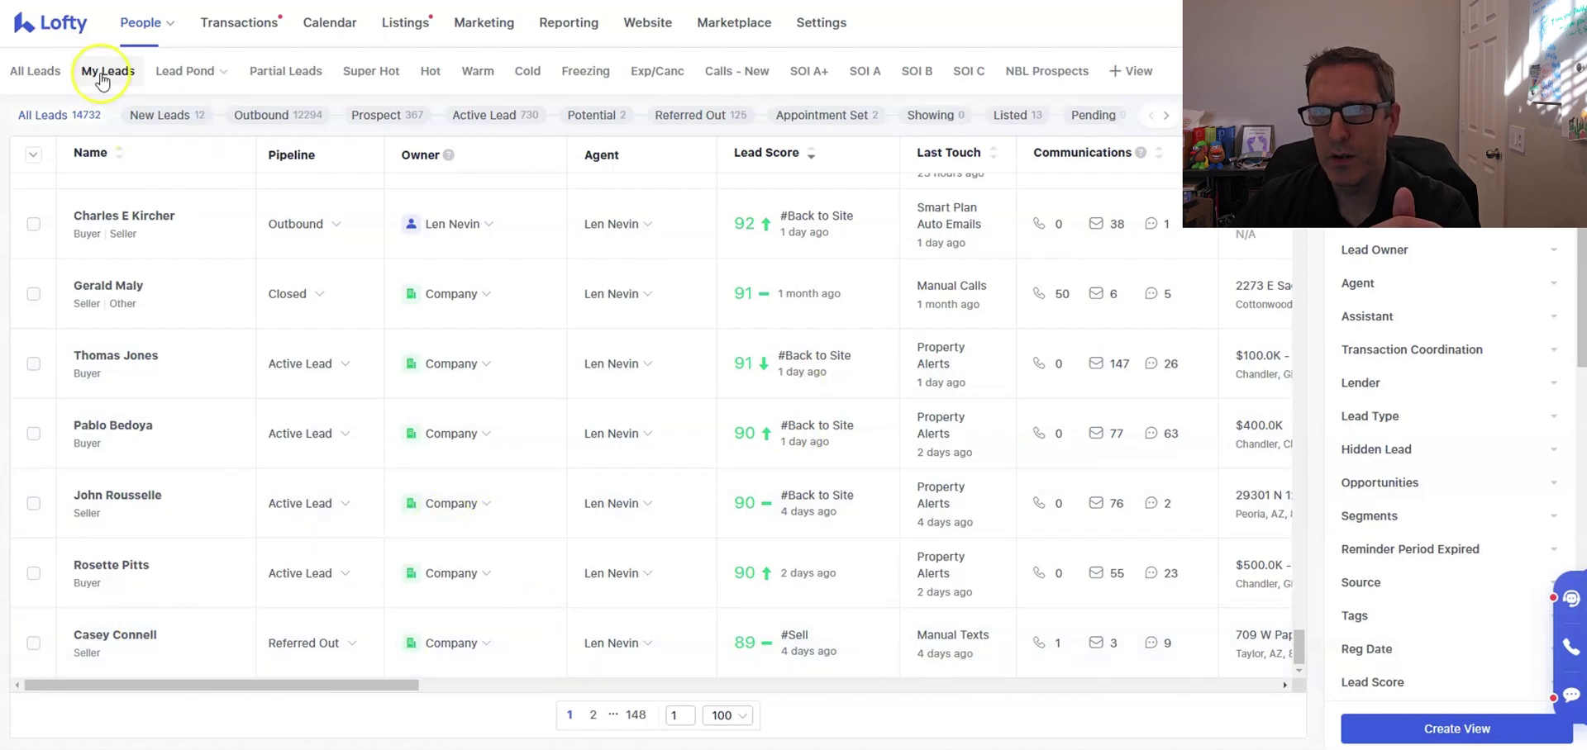
mouse_move(102, 81)
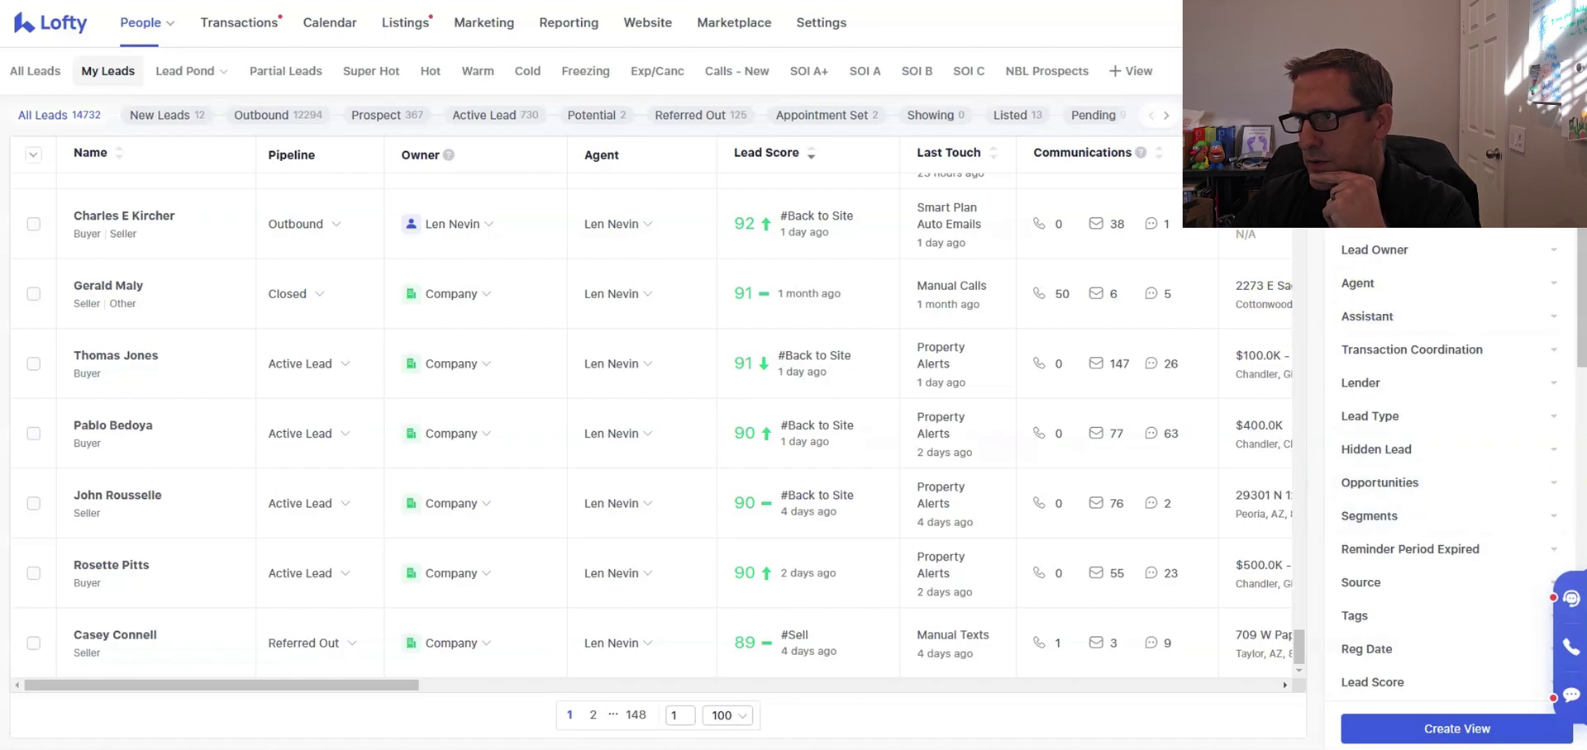
- Filter My Leads by source, searching for "new" and choosing NewBuildLeads
left_click(1554, 159)
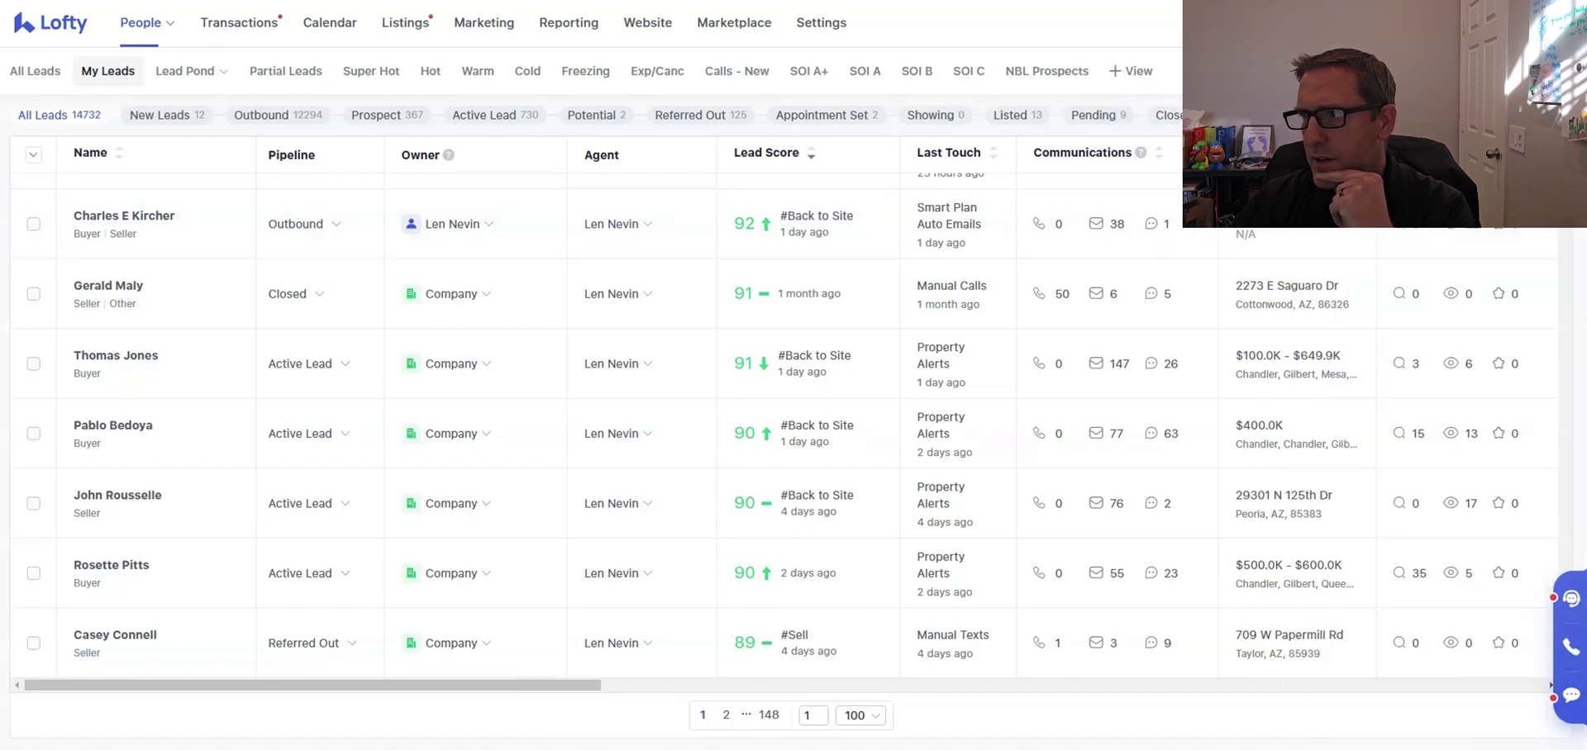
left_click(1544, 115)
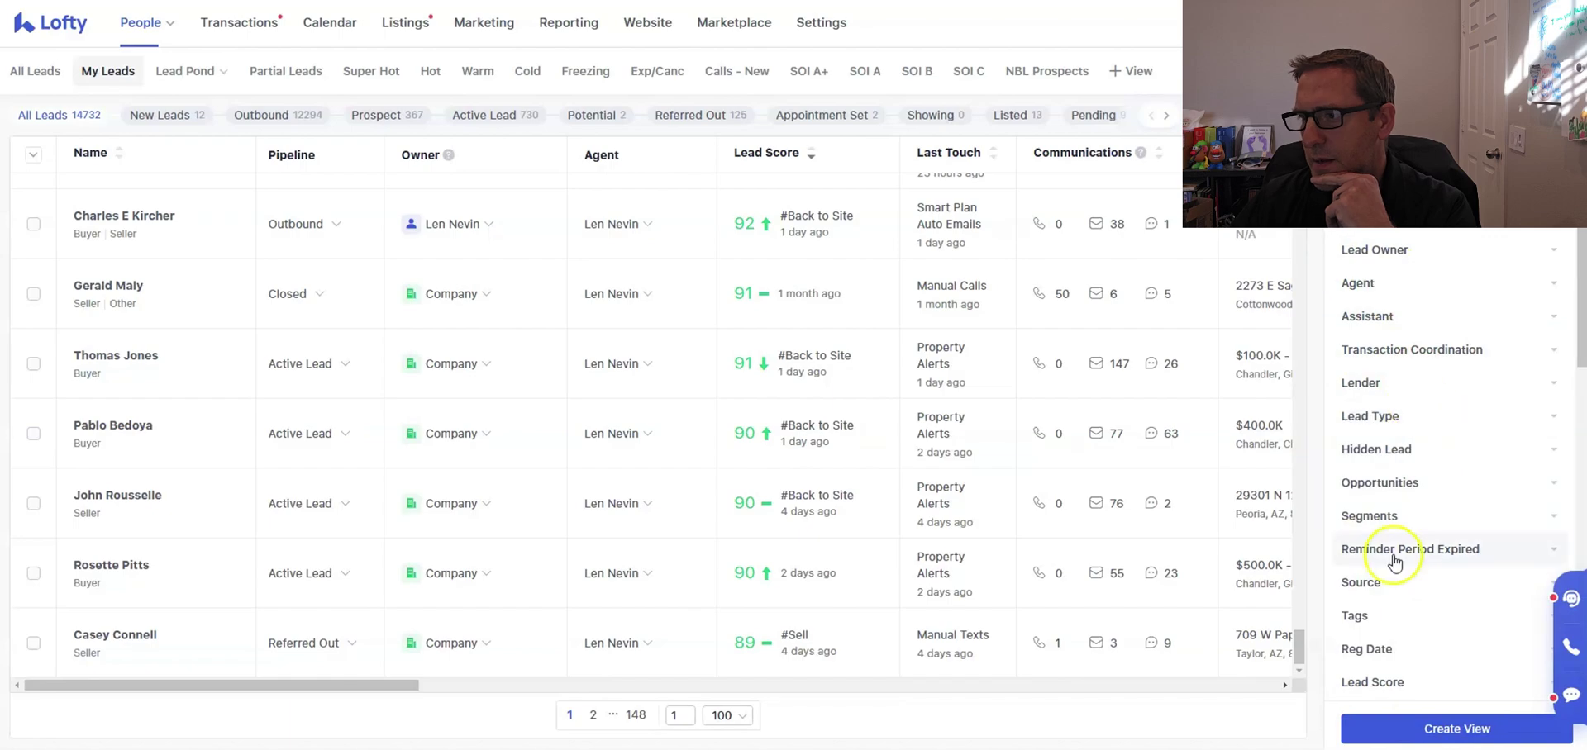
left_click(1382, 585)
left_click(1393, 615)
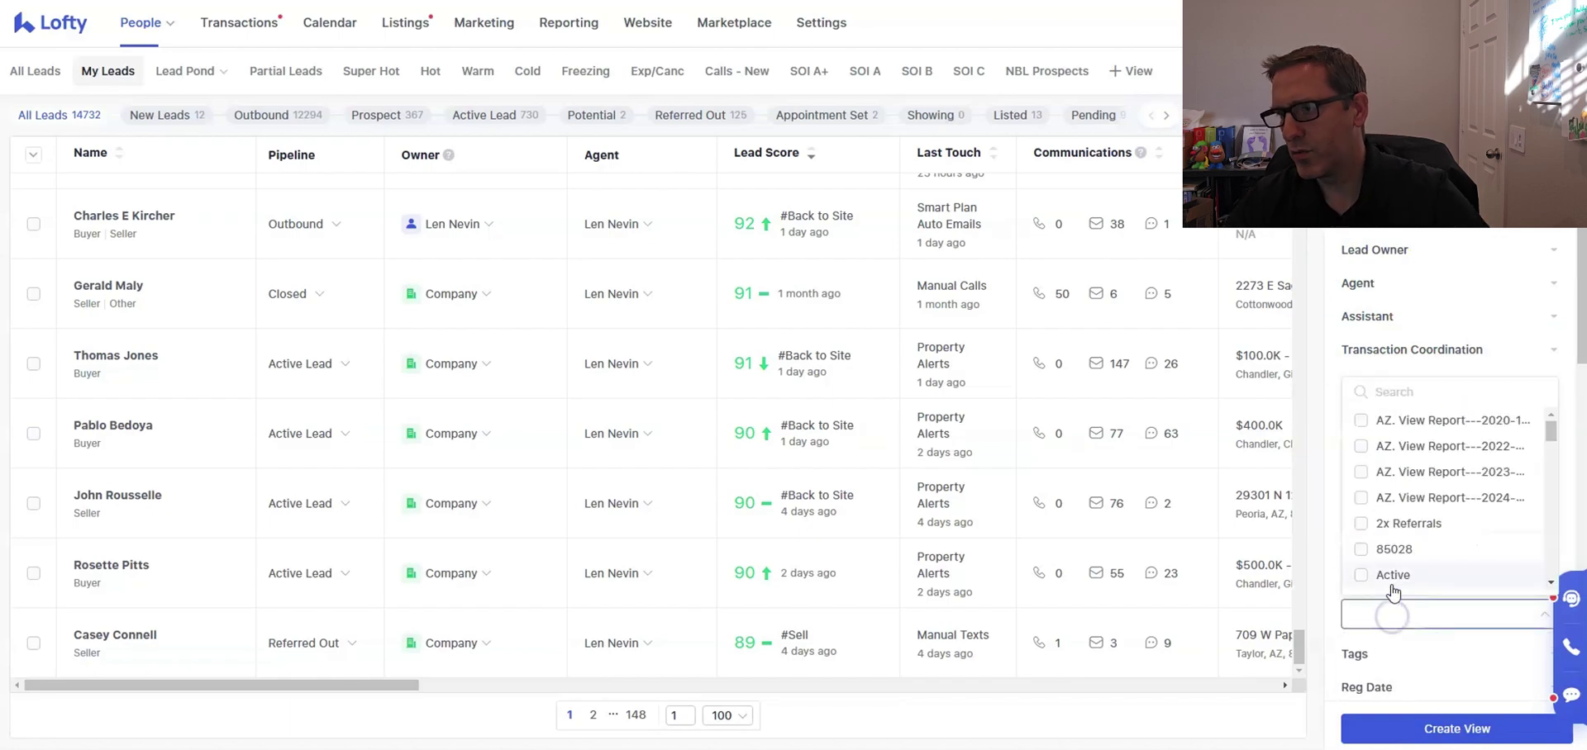
type("new")
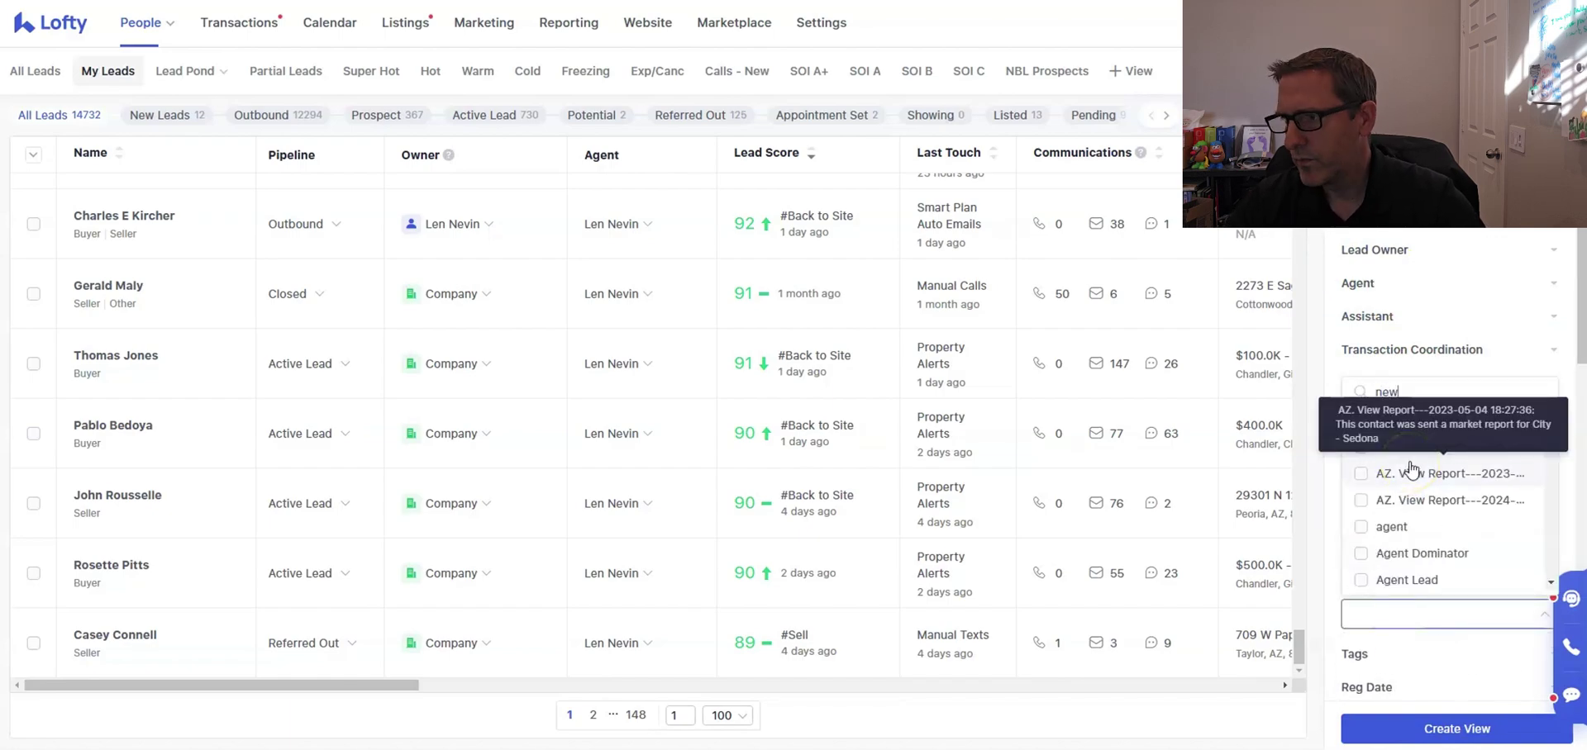
left_click(1378, 474)
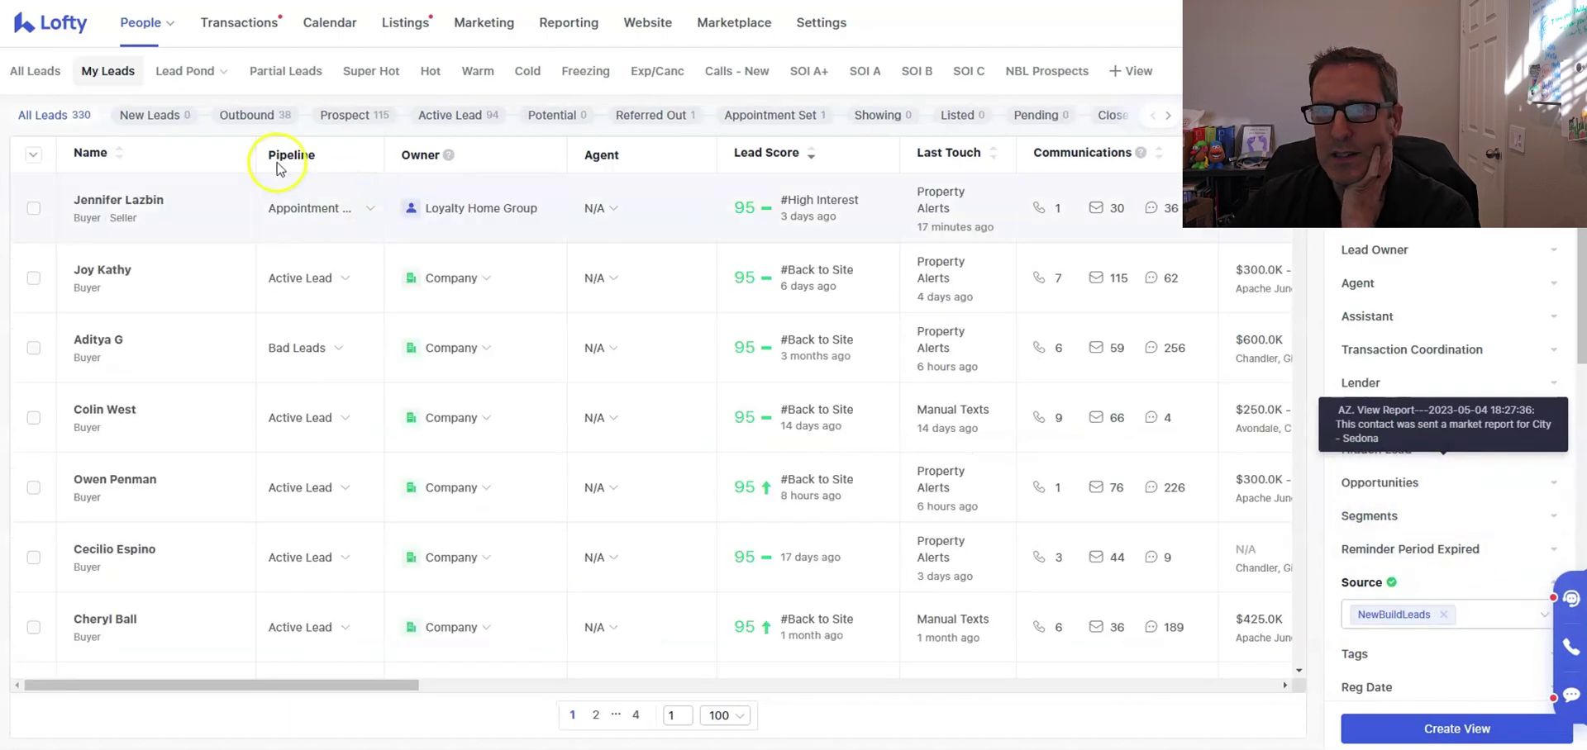
left_click(235, 198)
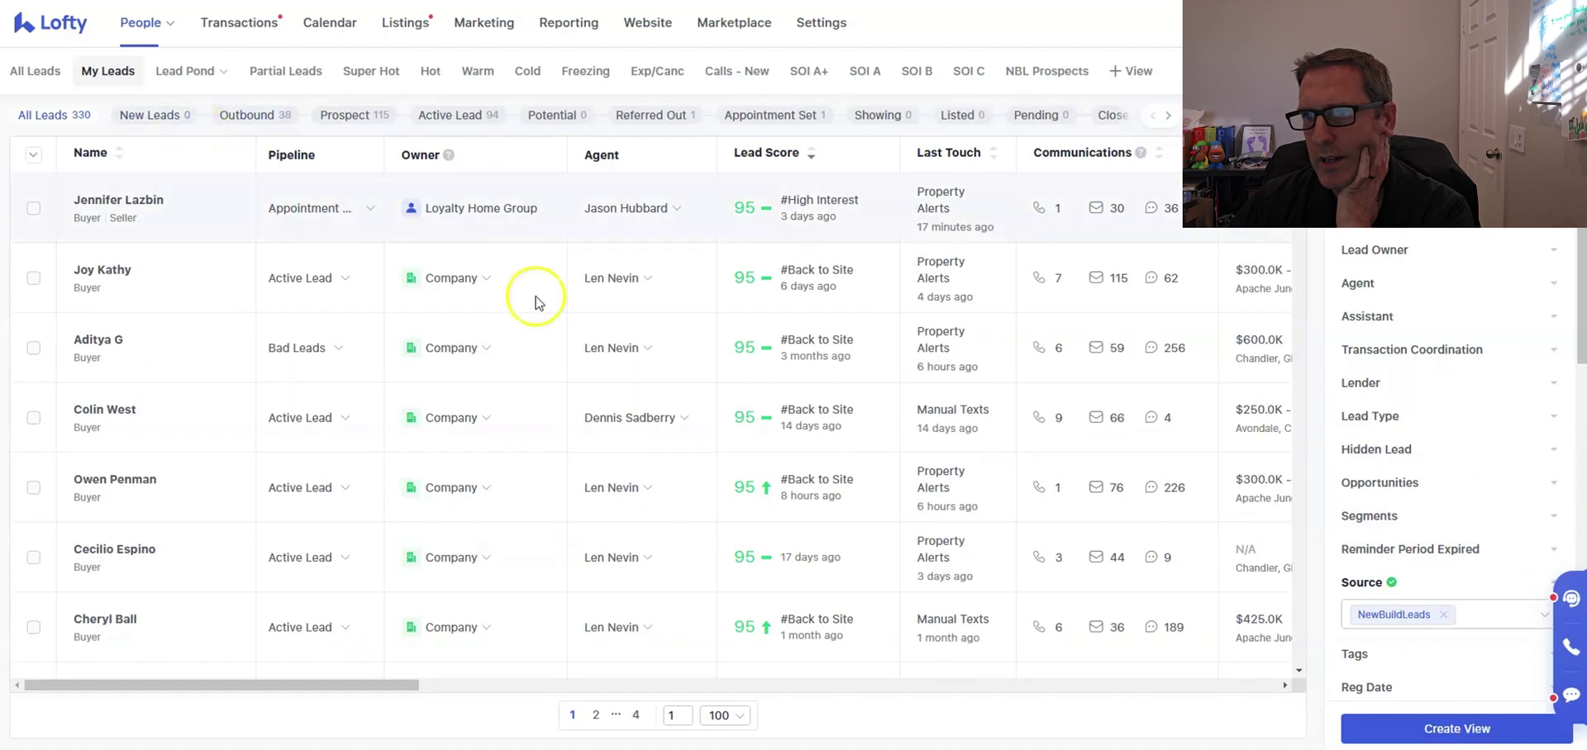
- Add an agent filter that limits the leads to the first agent listed
left_click(1407, 293)
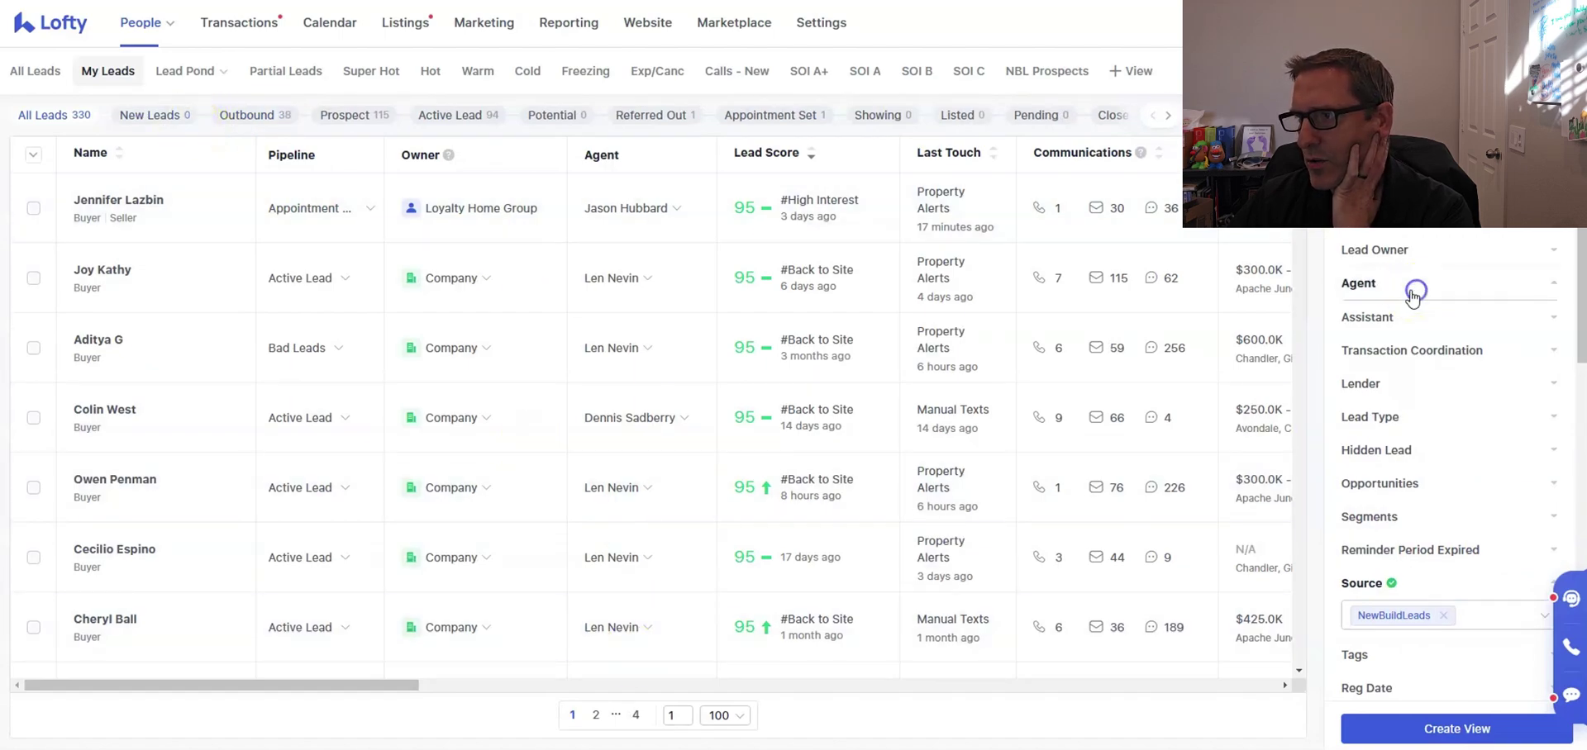
left_click(1442, 359)
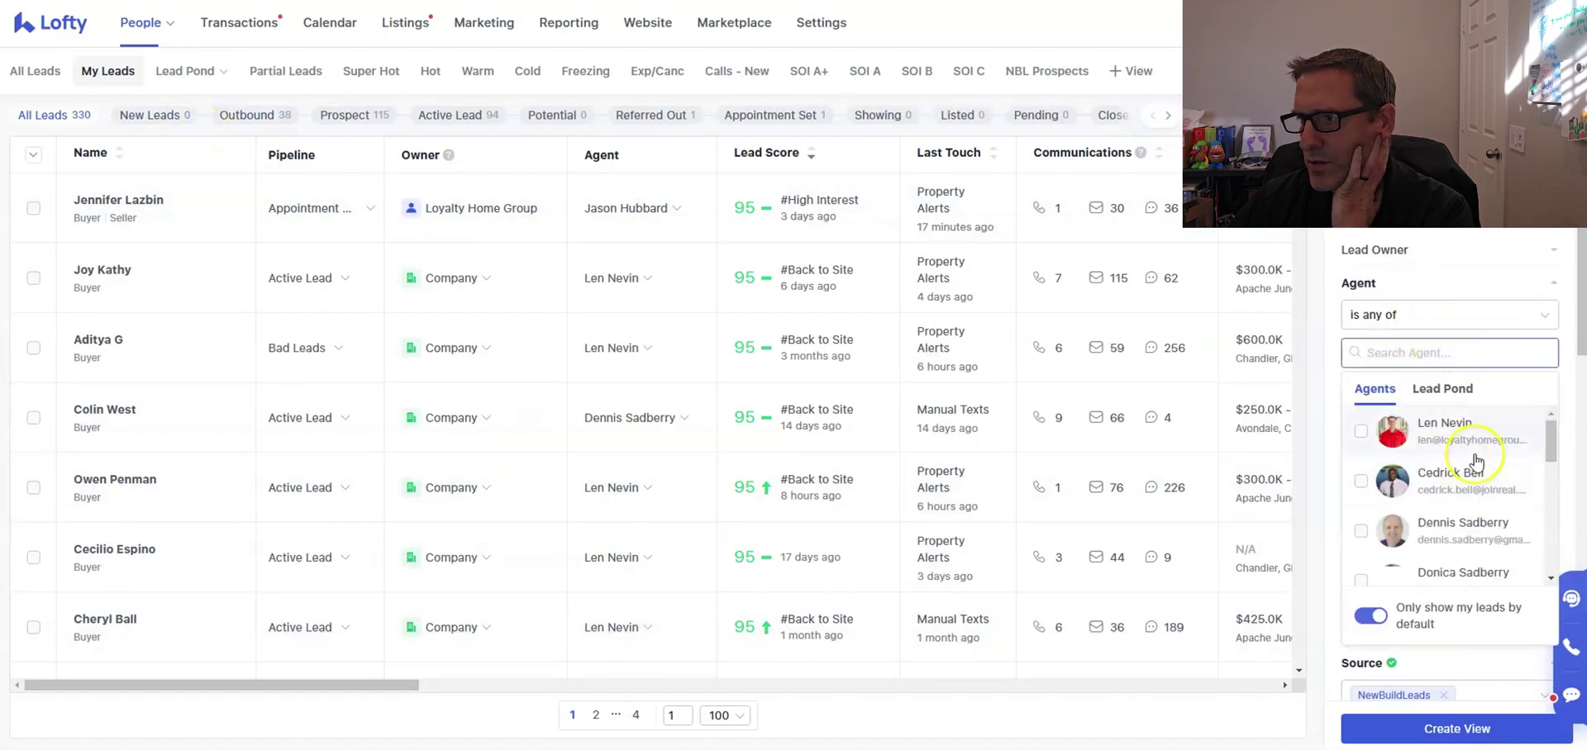
left_click(1468, 428)
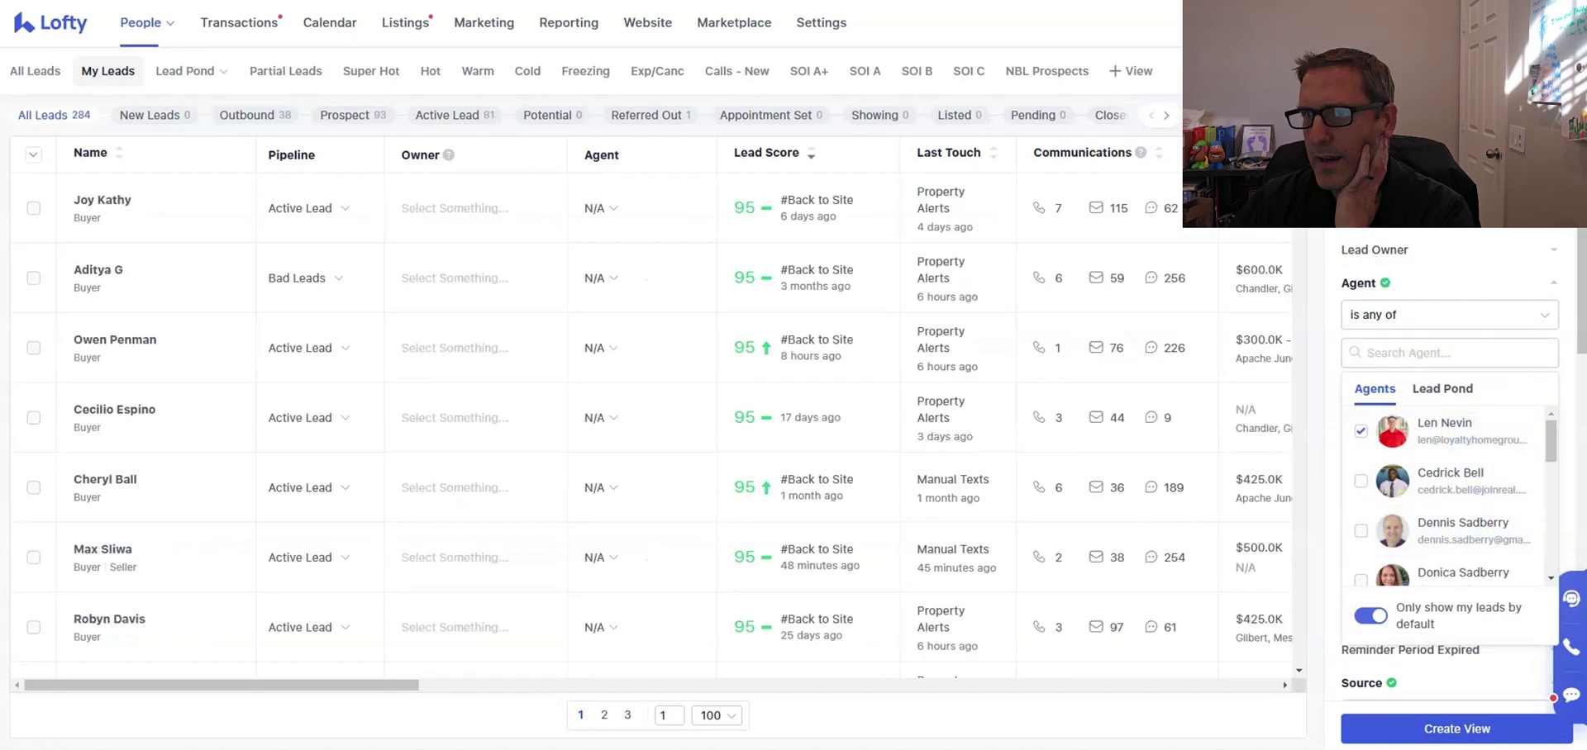
left_click(1405, 186)
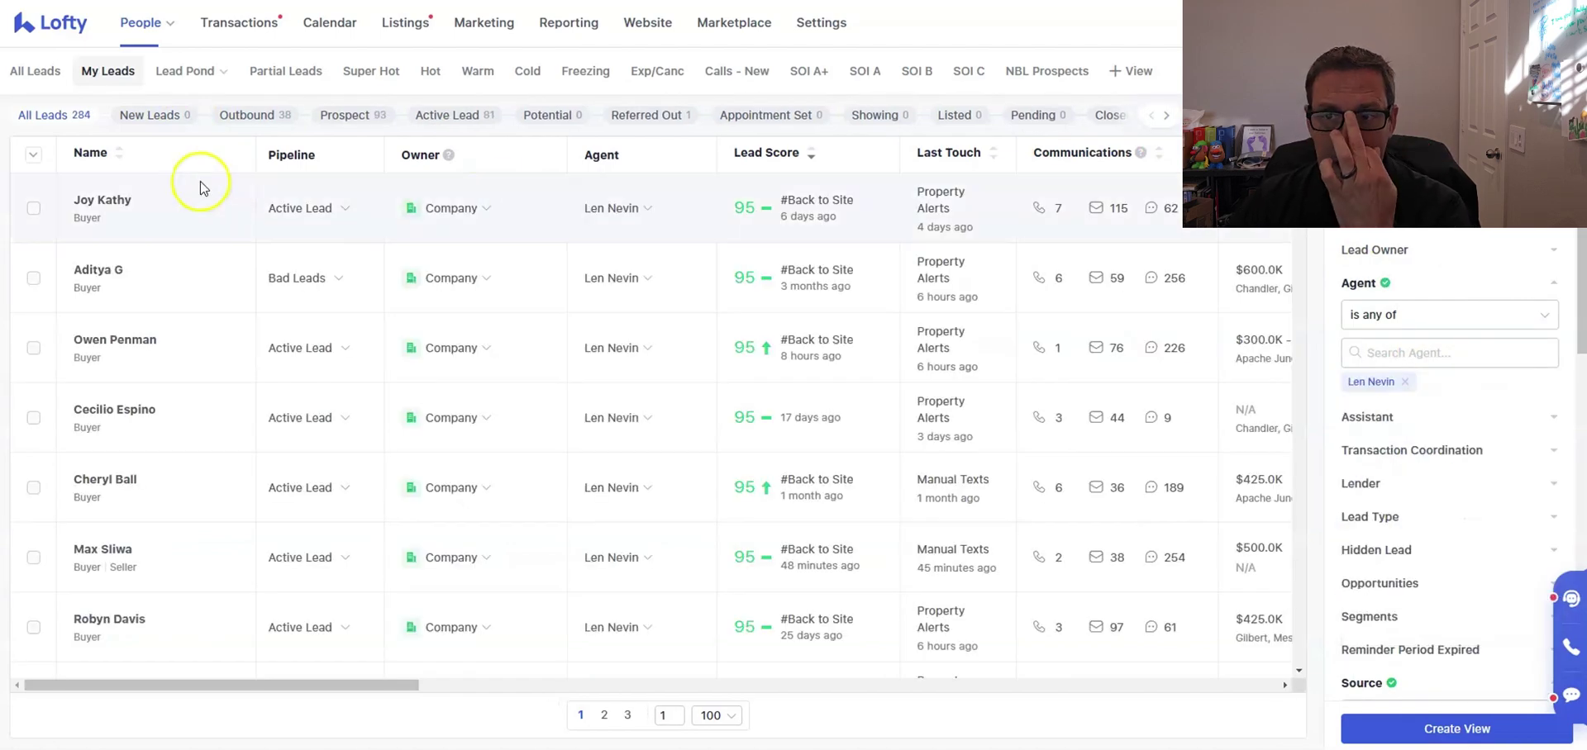
- Review the New Leads and Prospect stages of the filtered leads and narrow the list to Active Lead
left_click(54, 118)
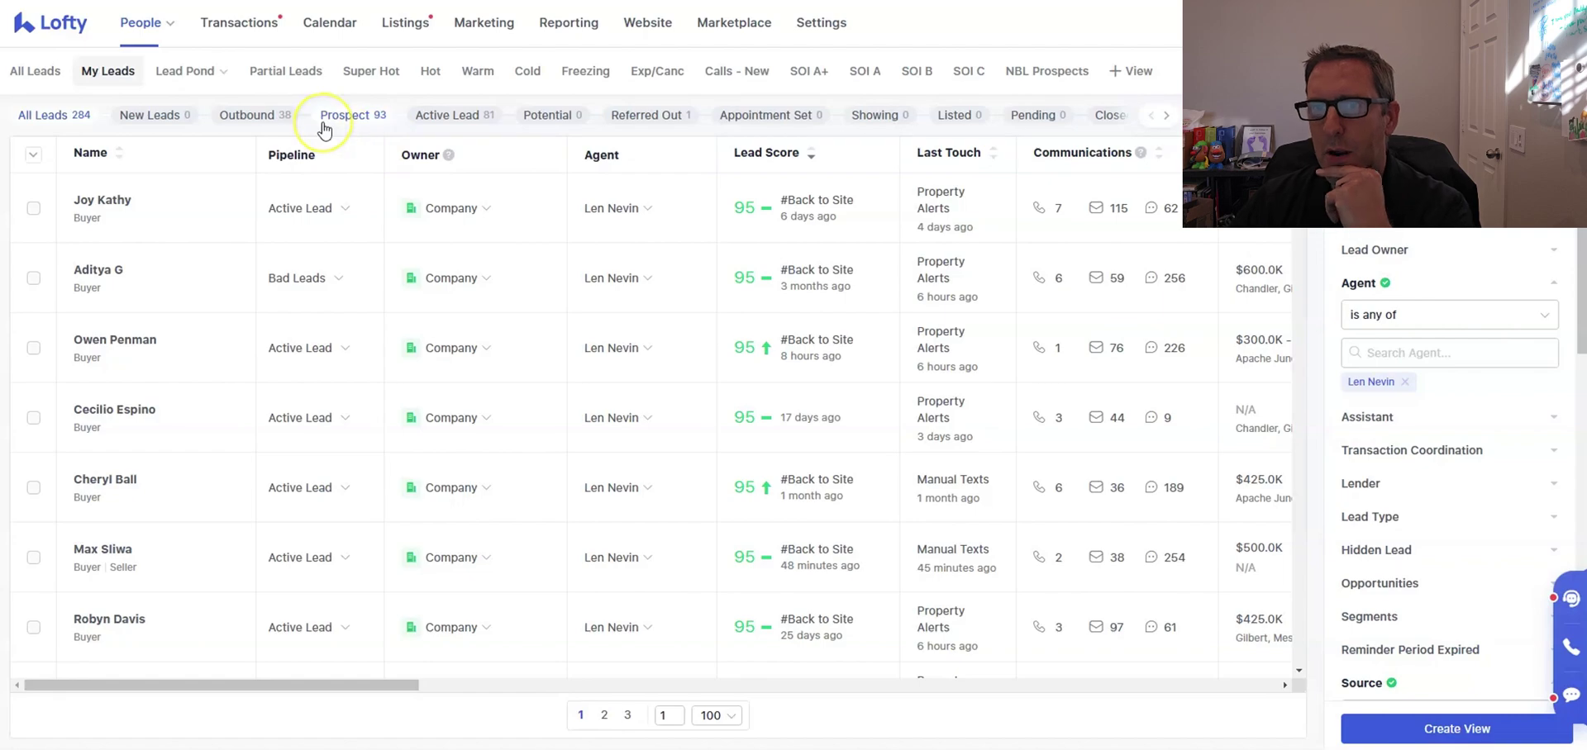
left_click(154, 121)
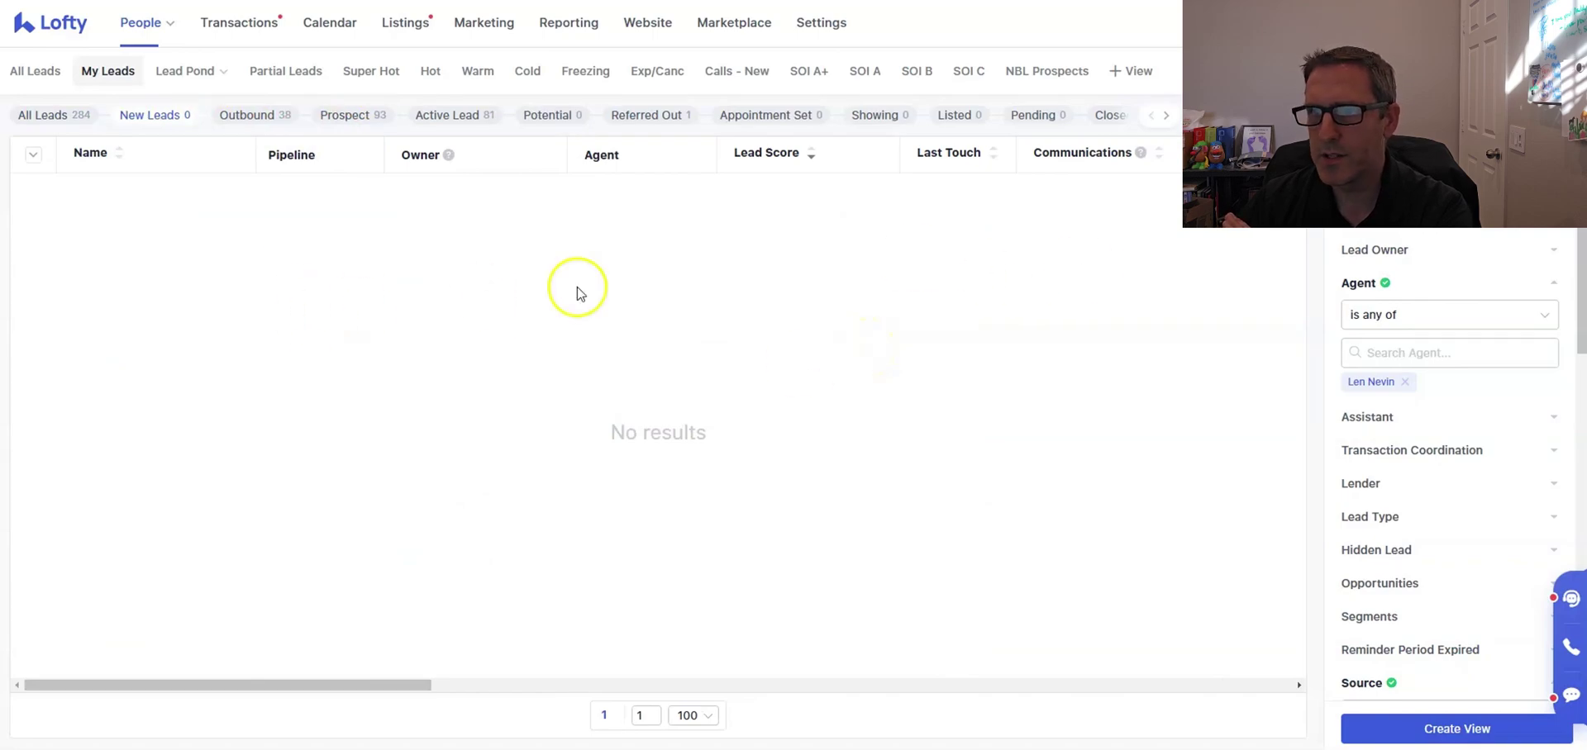
left_click(414, 337)
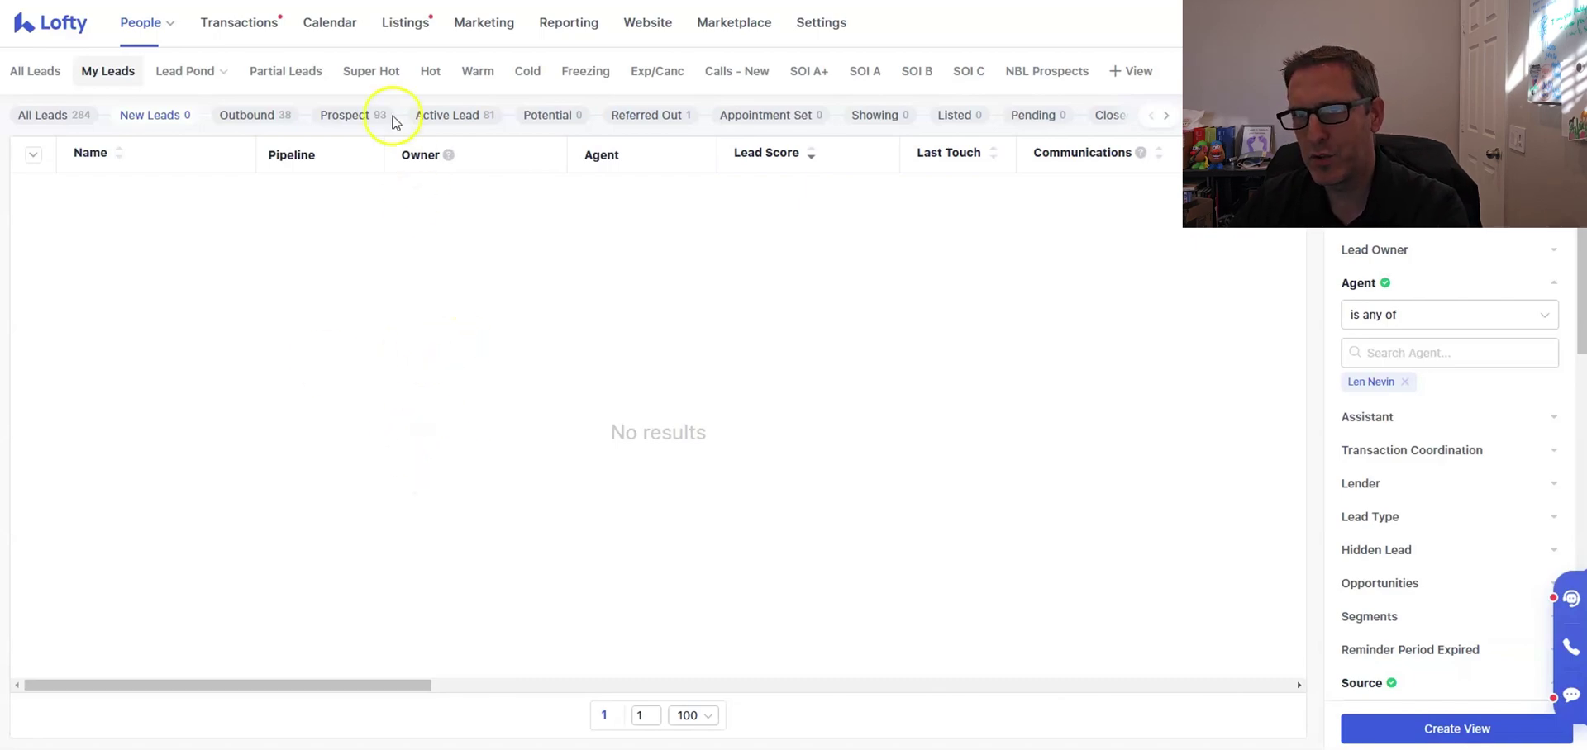
left_click(354, 121)
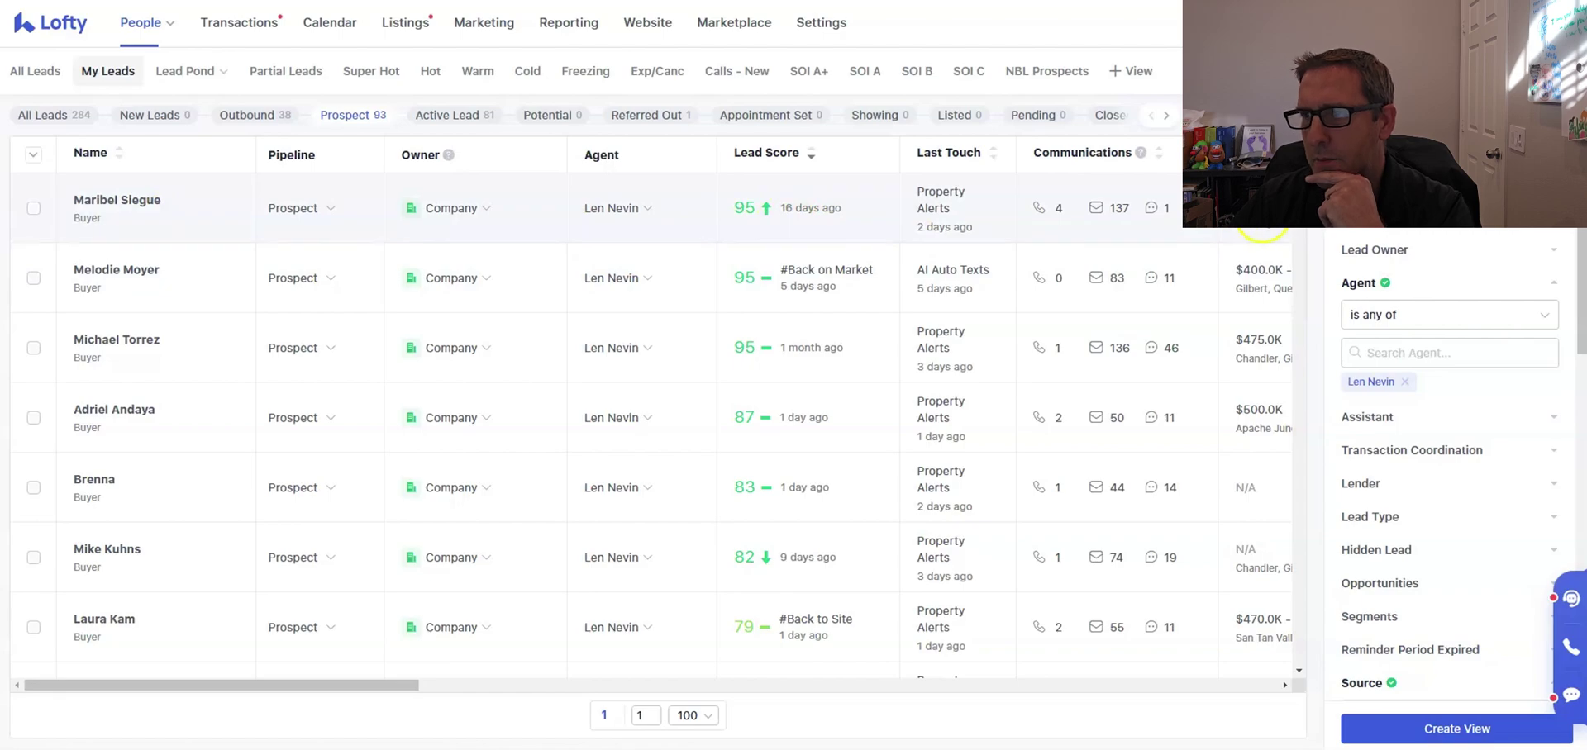
left_click(461, 123)
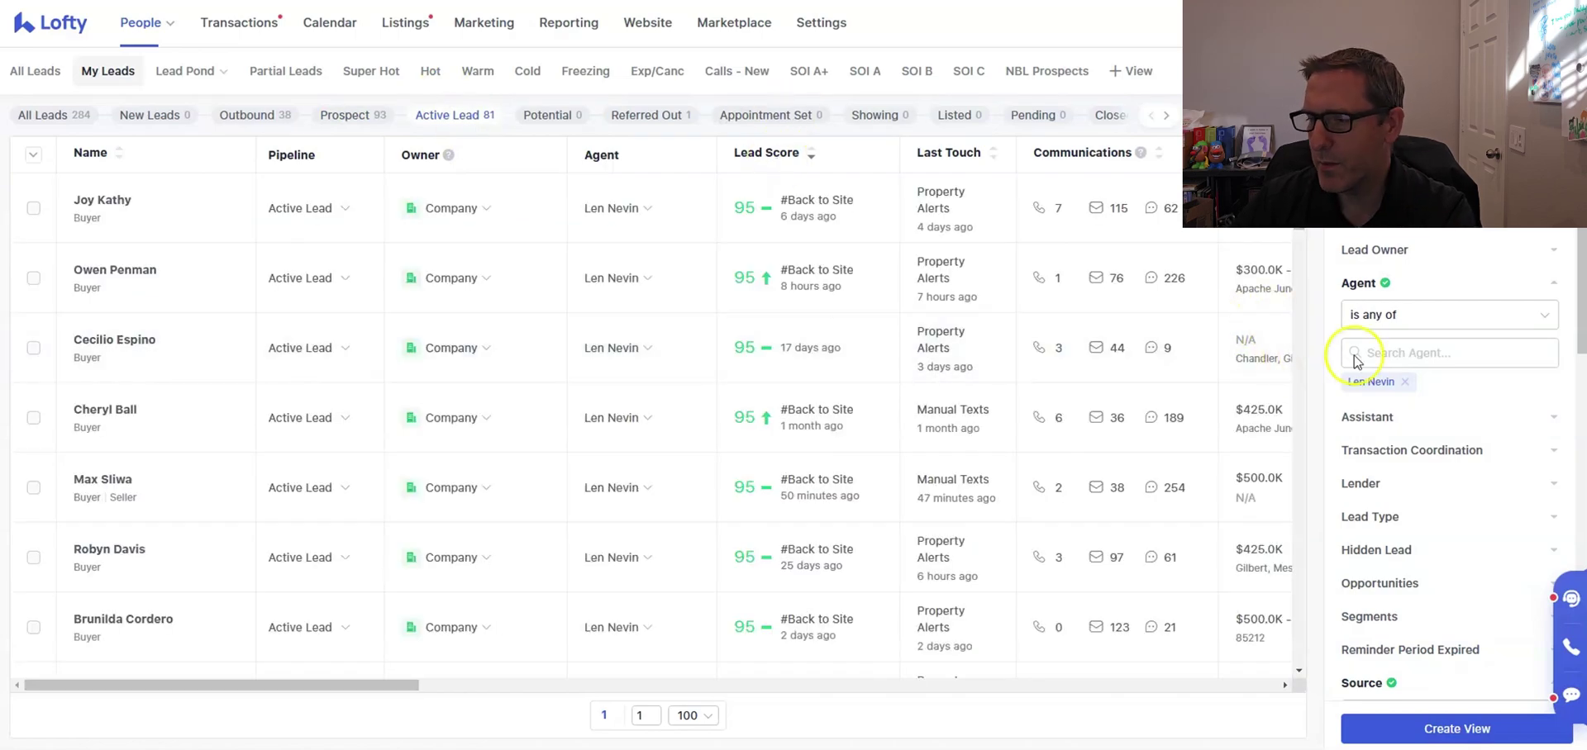
- Look through the remaining lead filters and examine the options of the Last Reply filter
scroll(1463, 385, "down", 10)
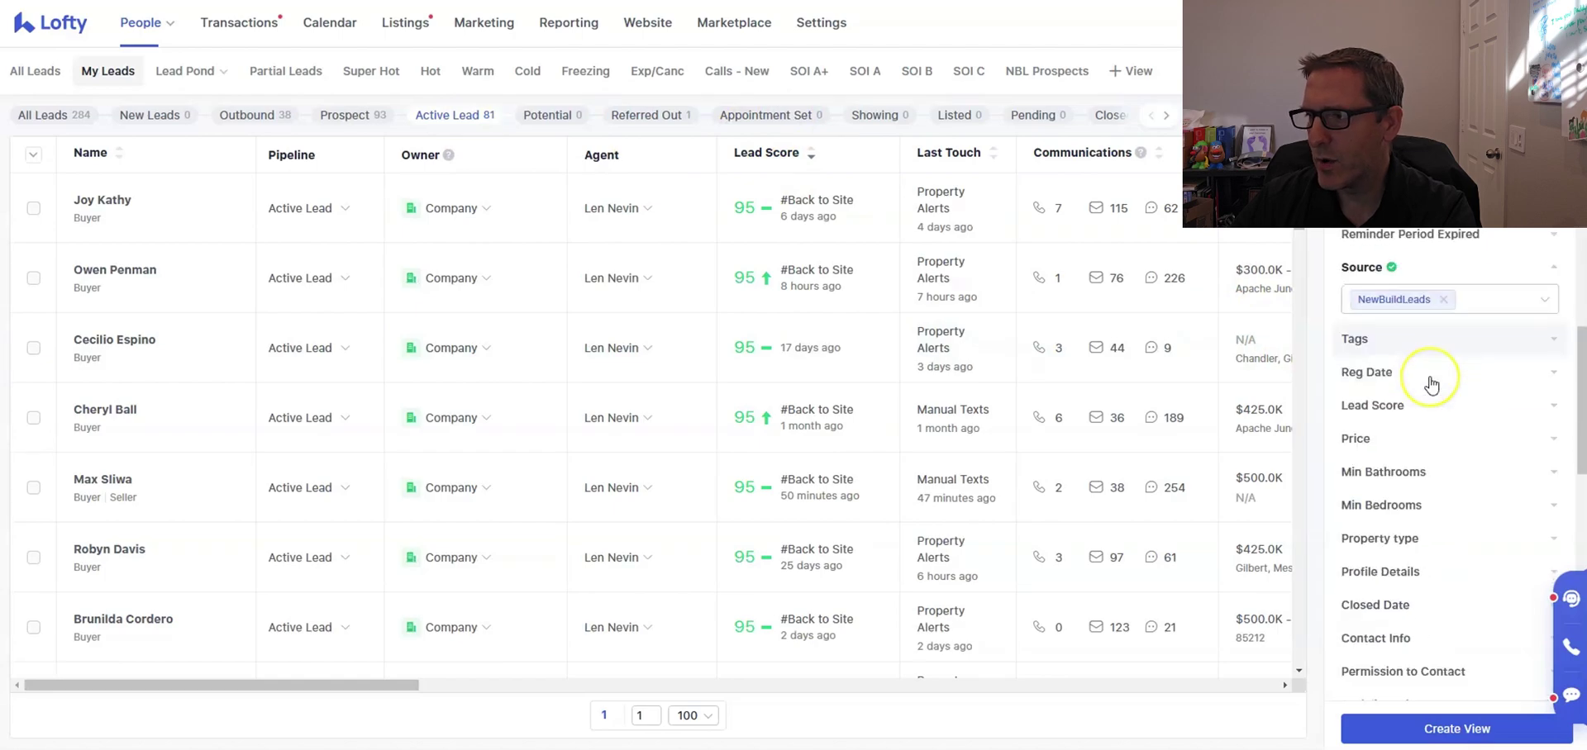
scroll(1431, 386, "down", 3)
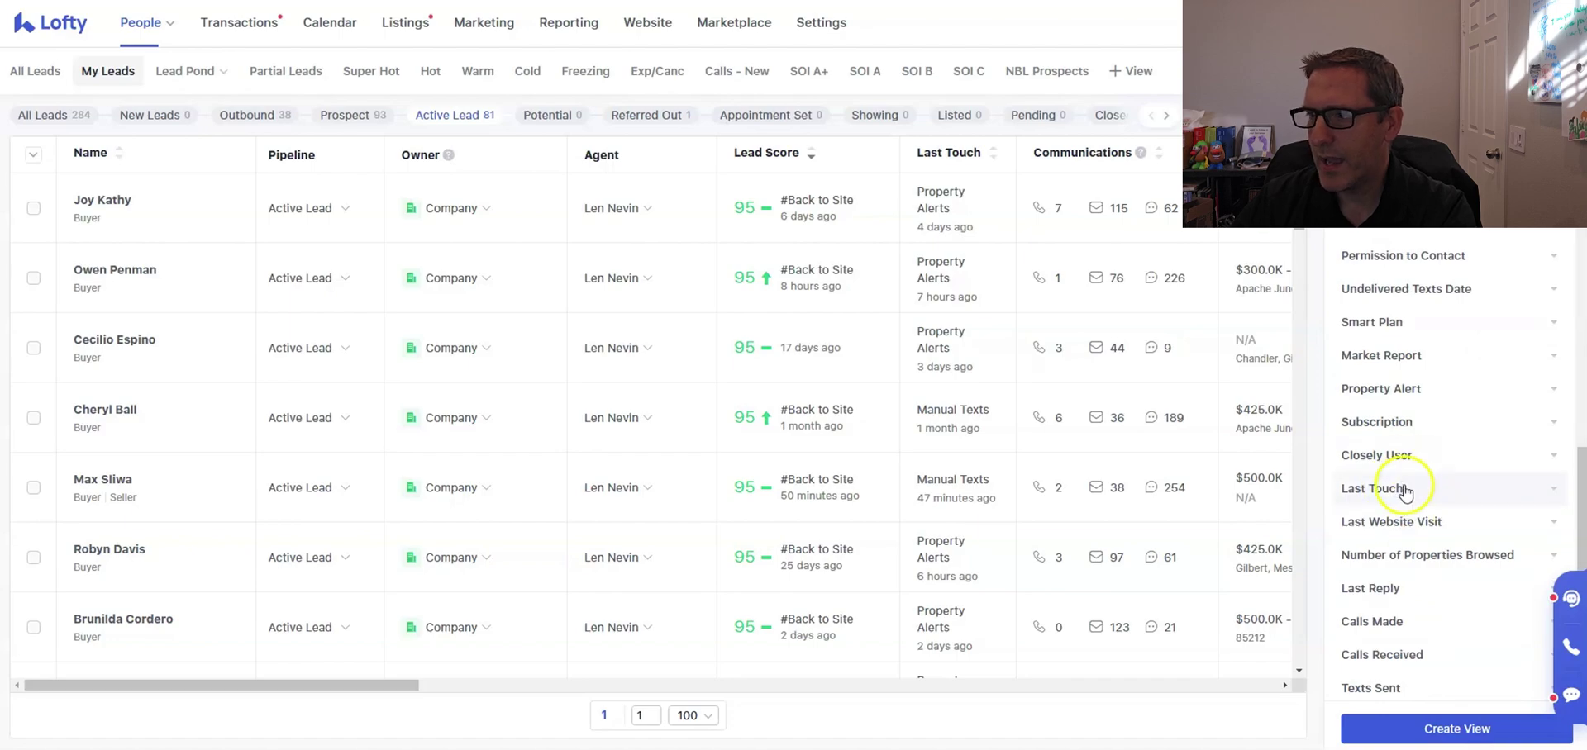
scroll(1409, 479, "down", 3)
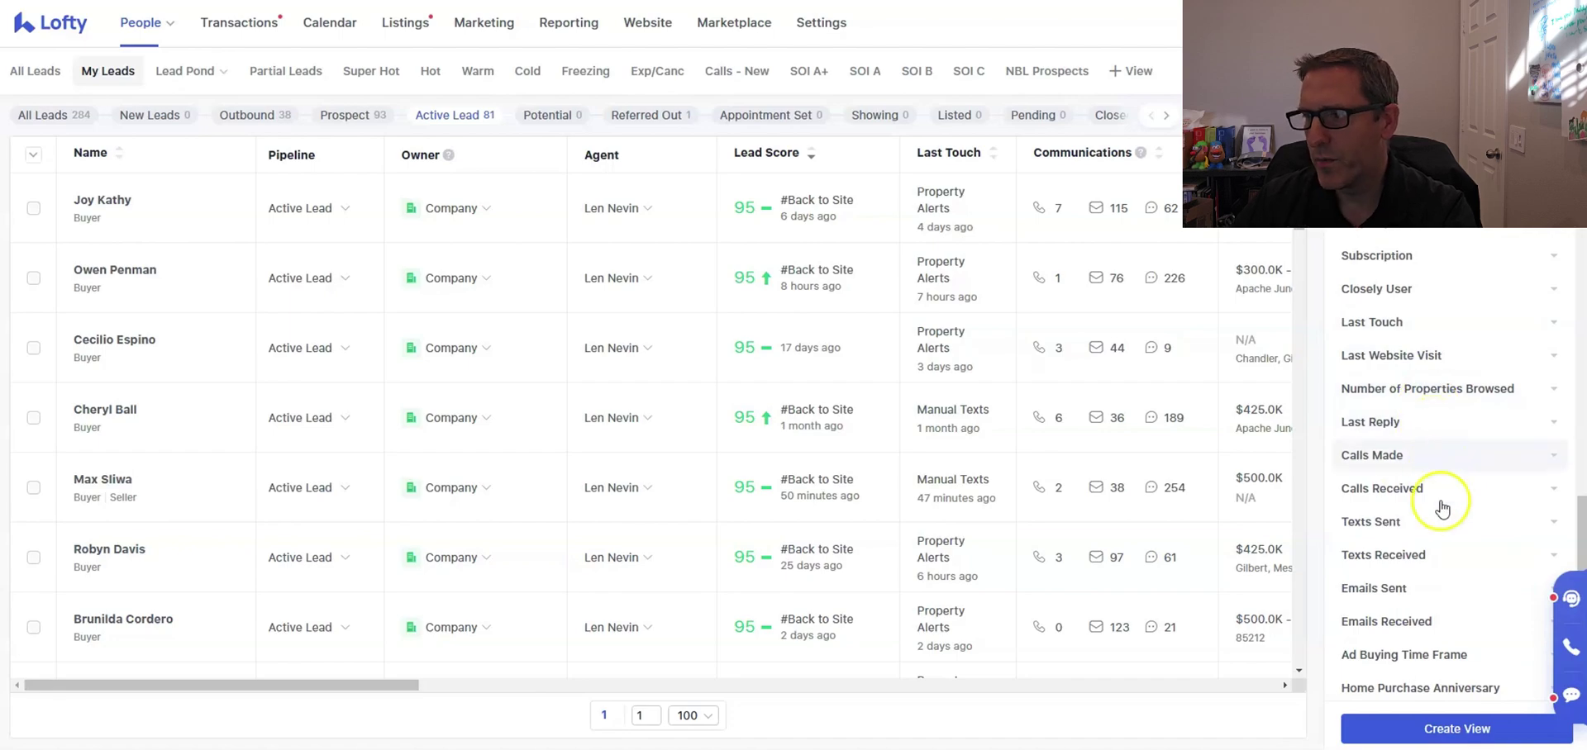
left_click(1432, 422)
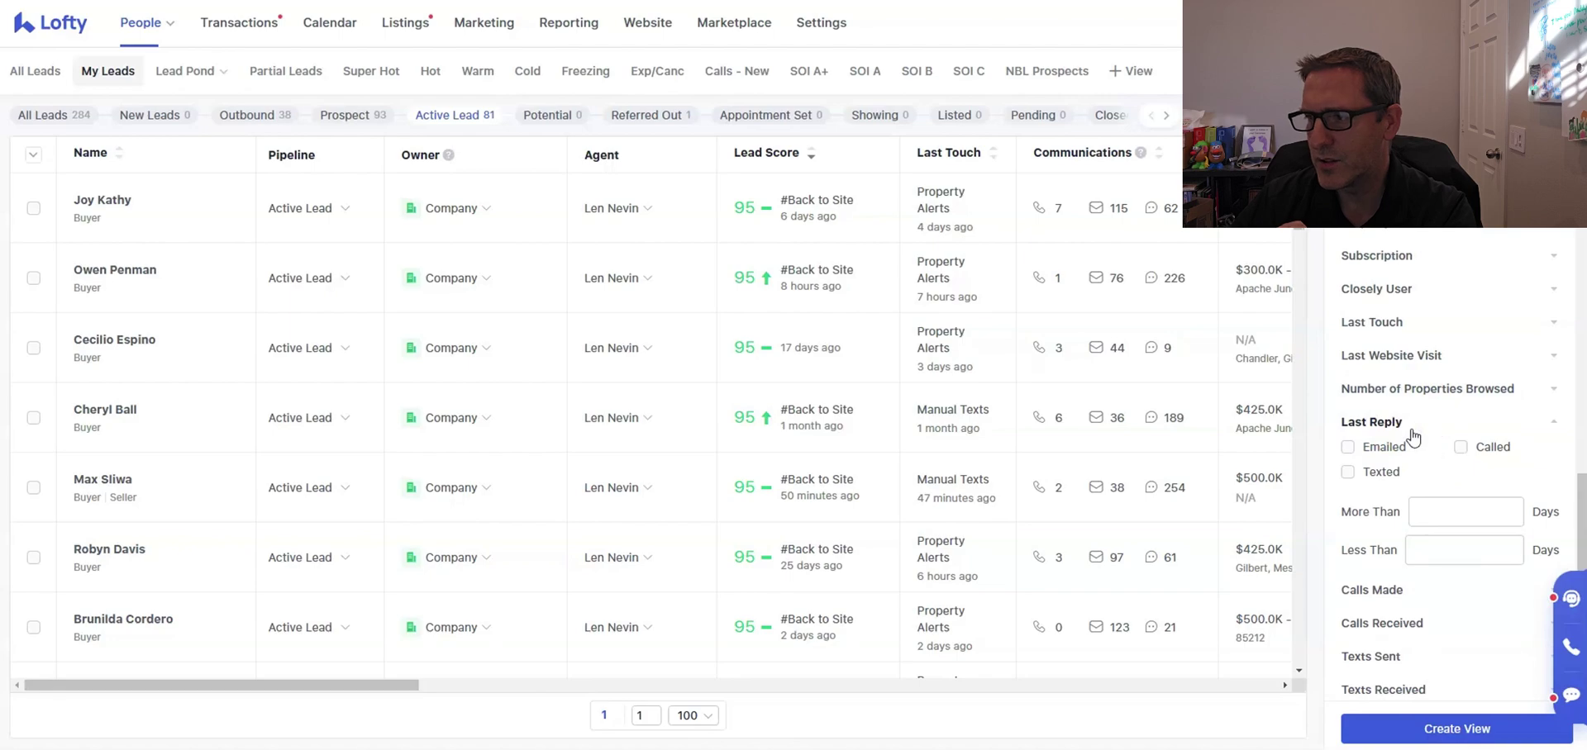
left_click(1395, 421)
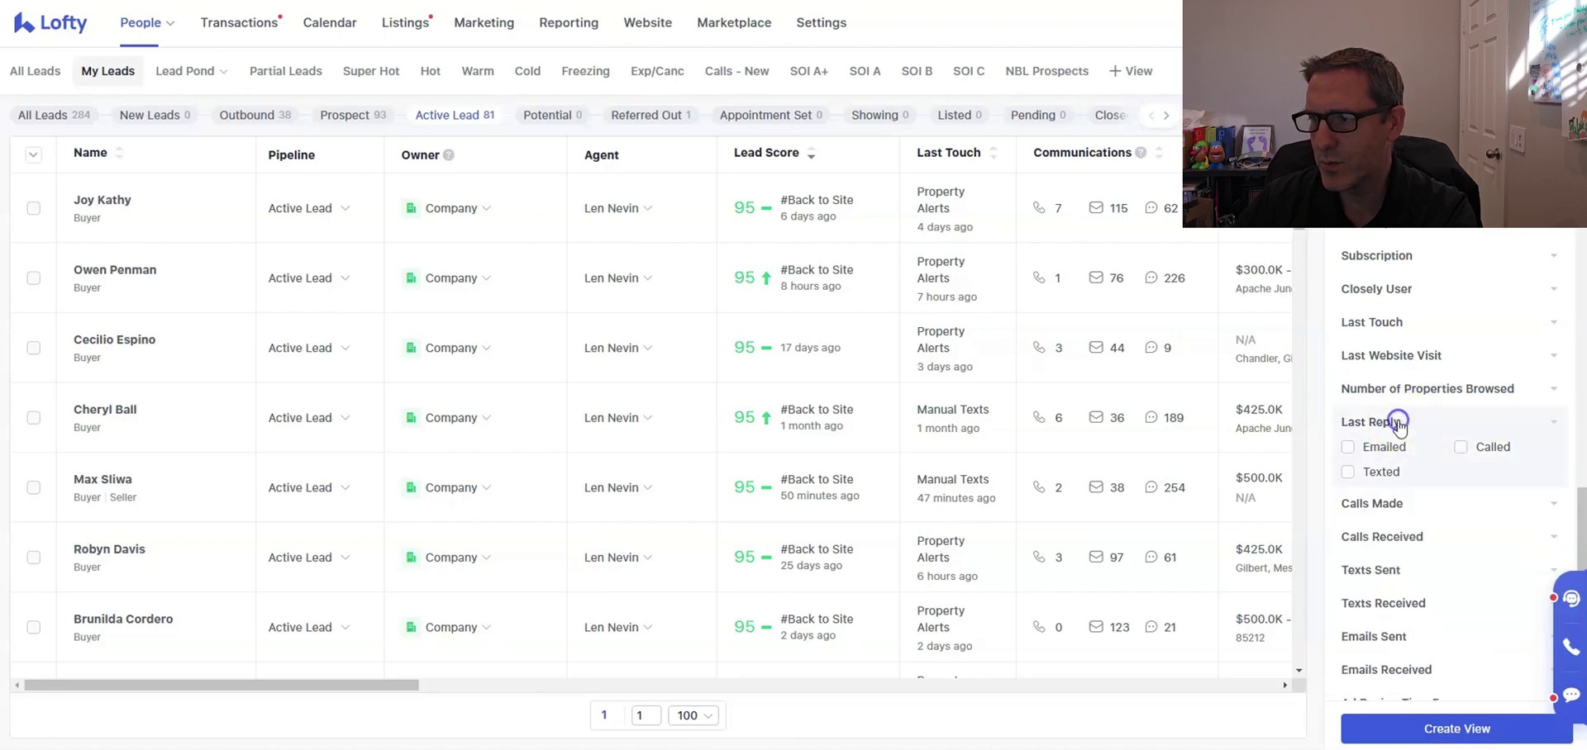
scroll(1405, 421, "down", 1)
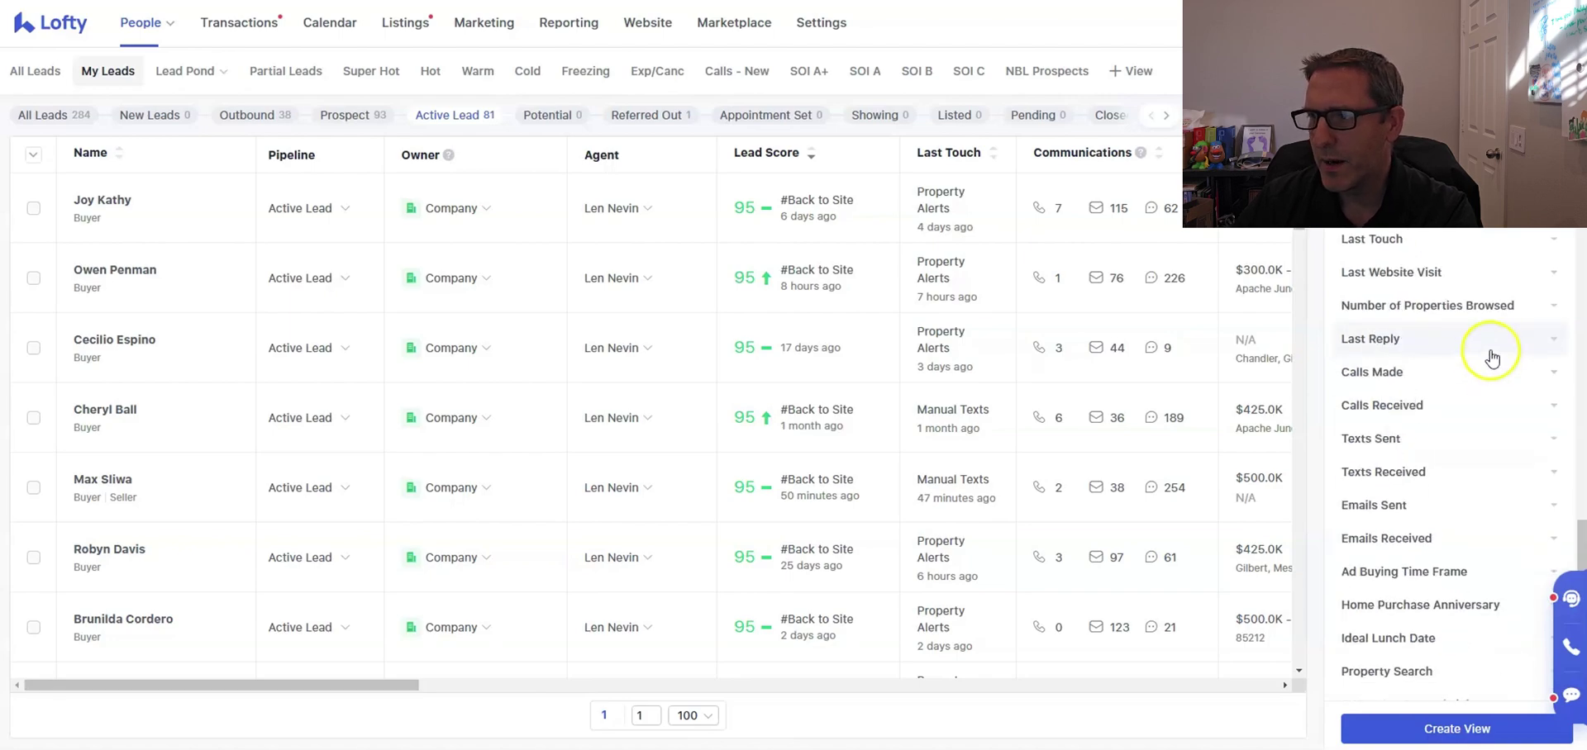
- Filter the active leads by Texts Received, using Between with a minimum of 14 and no maximum
left_click(1436, 477)
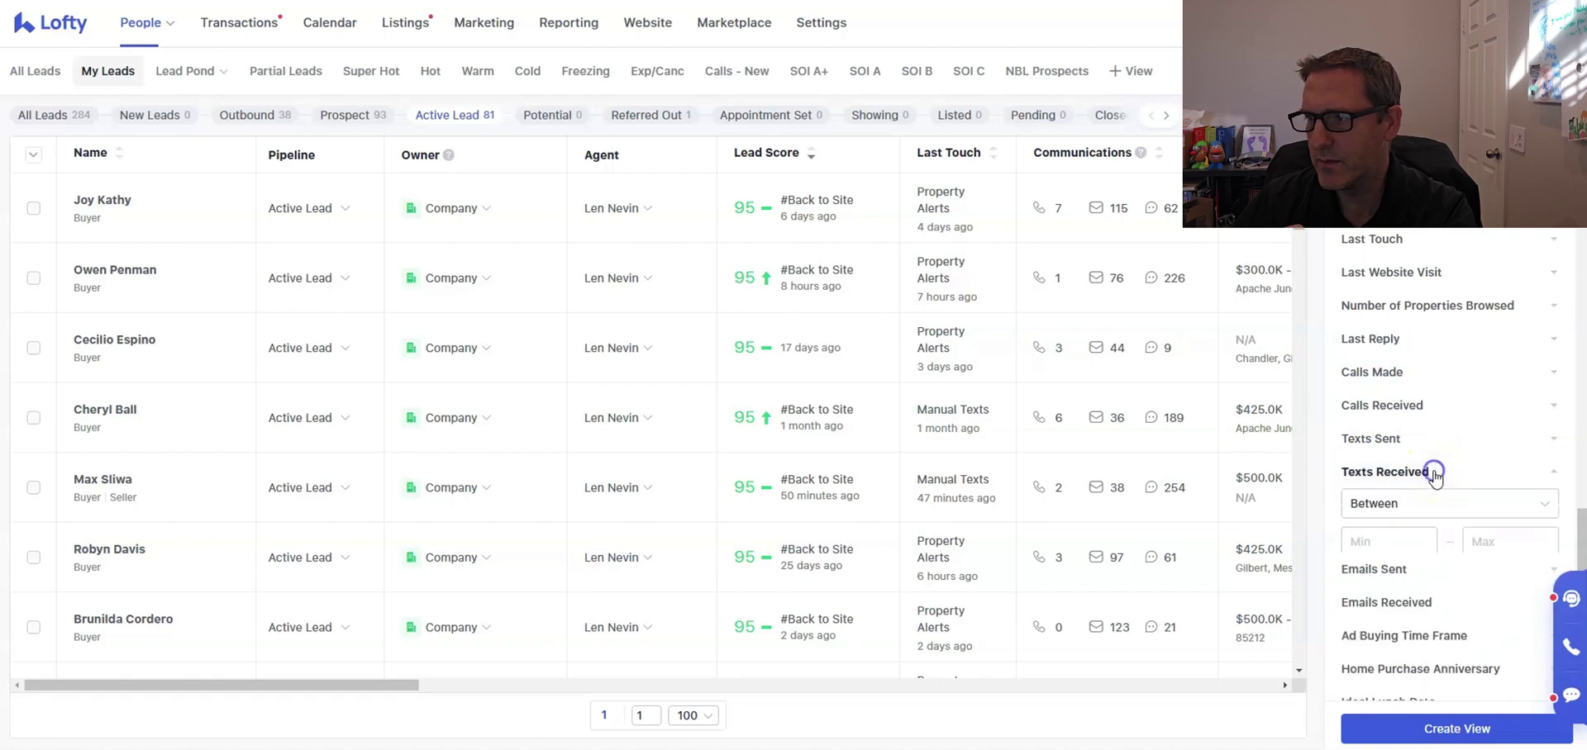
left_click(1410, 547)
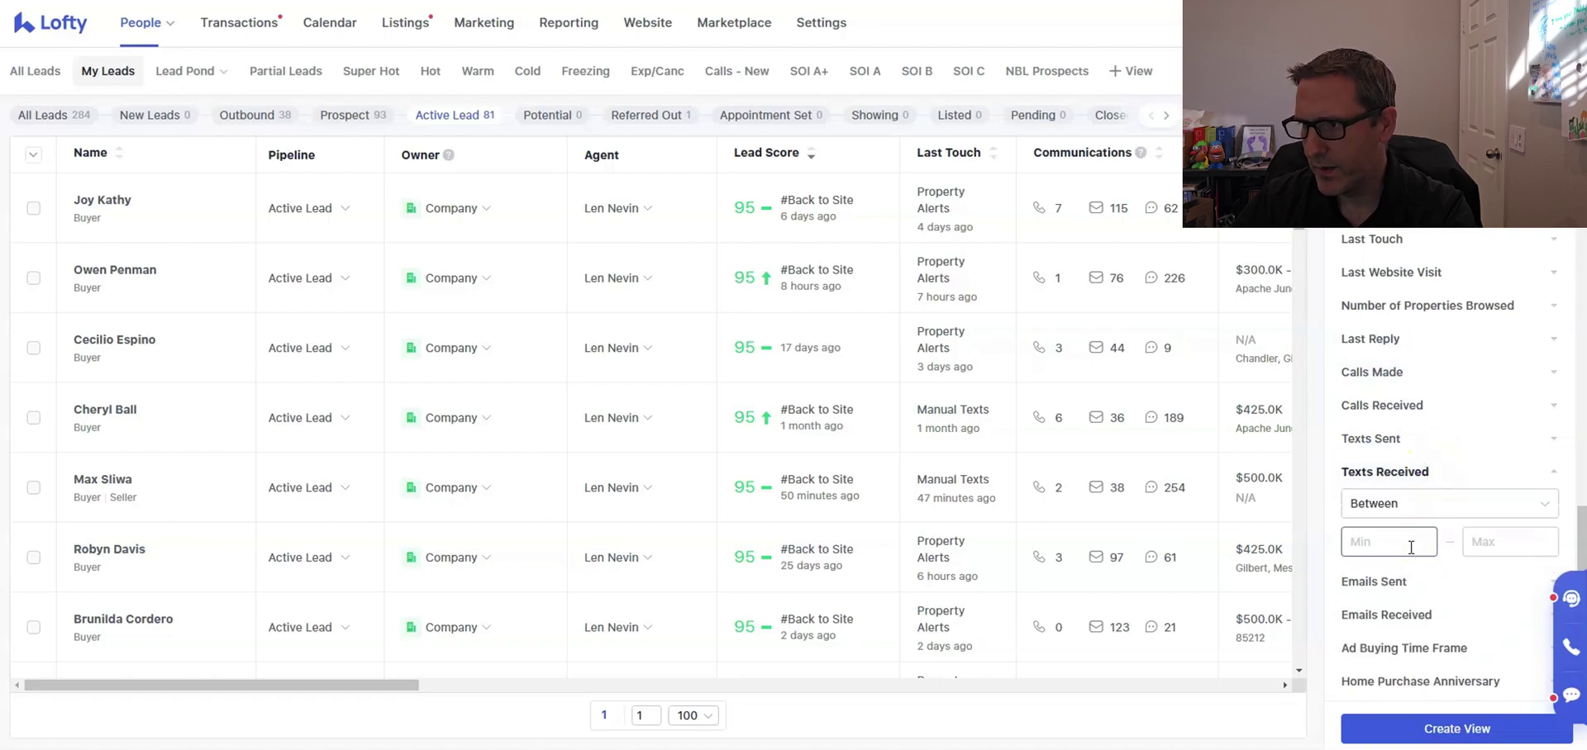
type("14")
left_click(1480, 541)
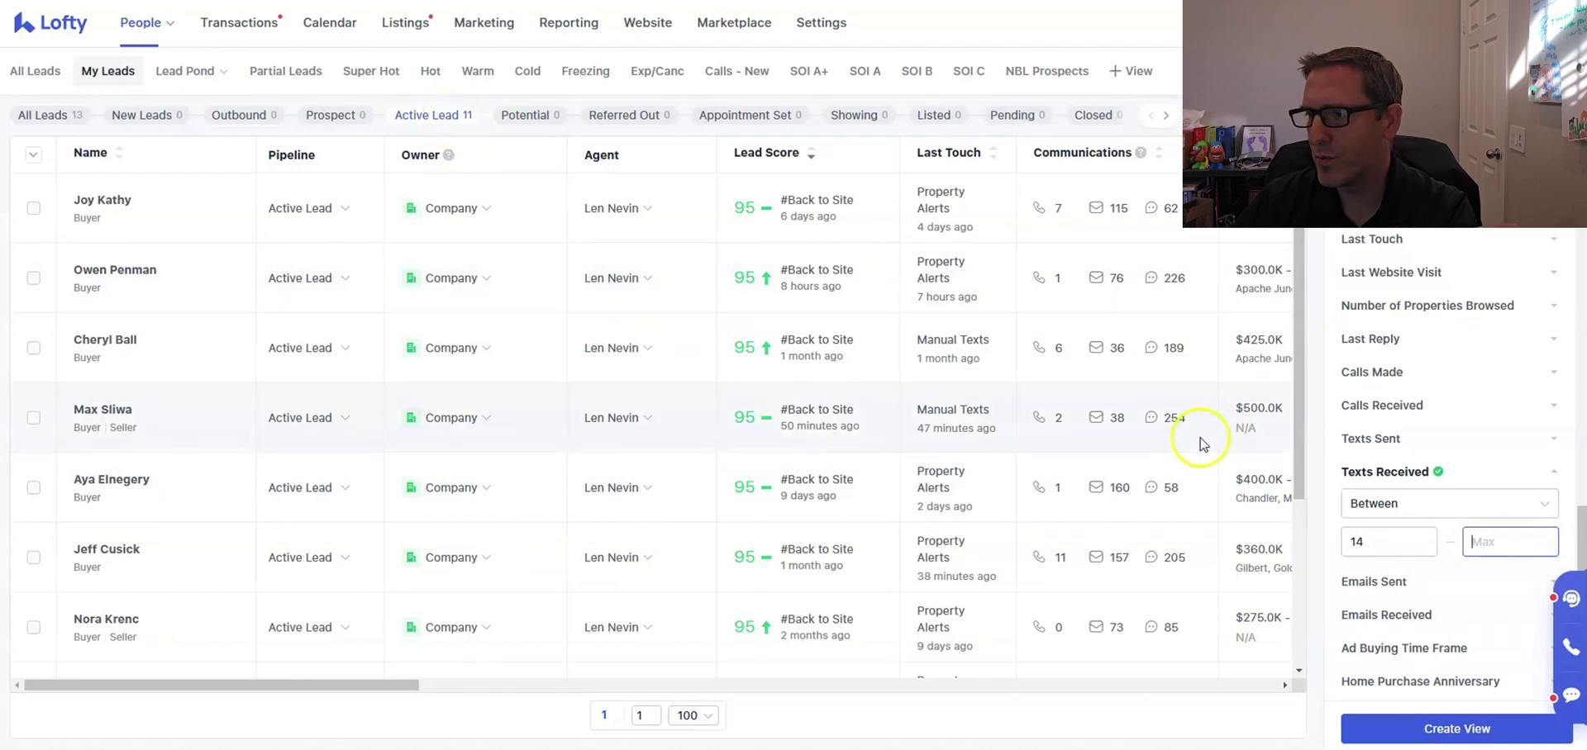
double_click(1389, 538)
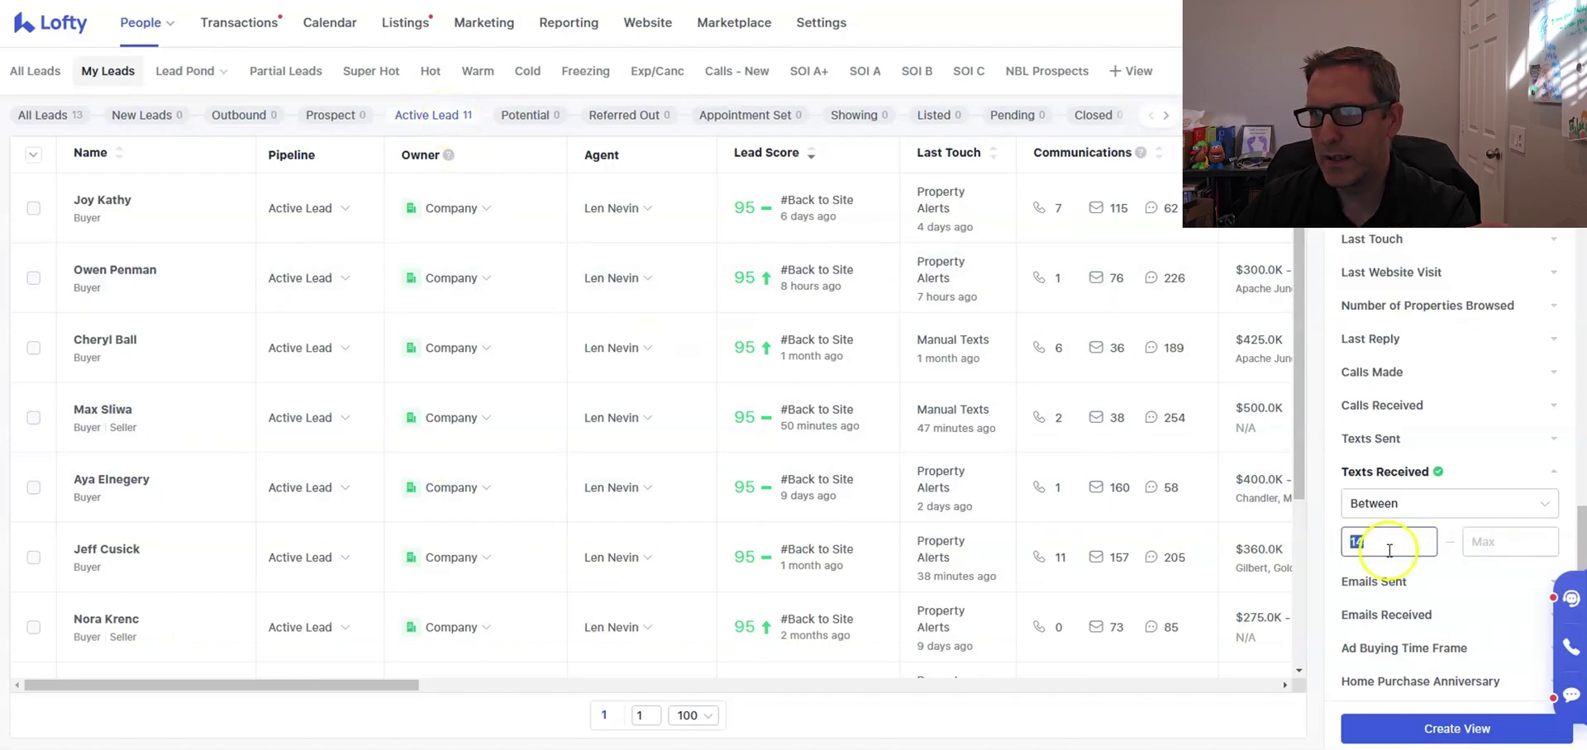
- Look through the filtered Active Lead list down to its lowest lead scores, examining scores and communications
left_click(455, 124)
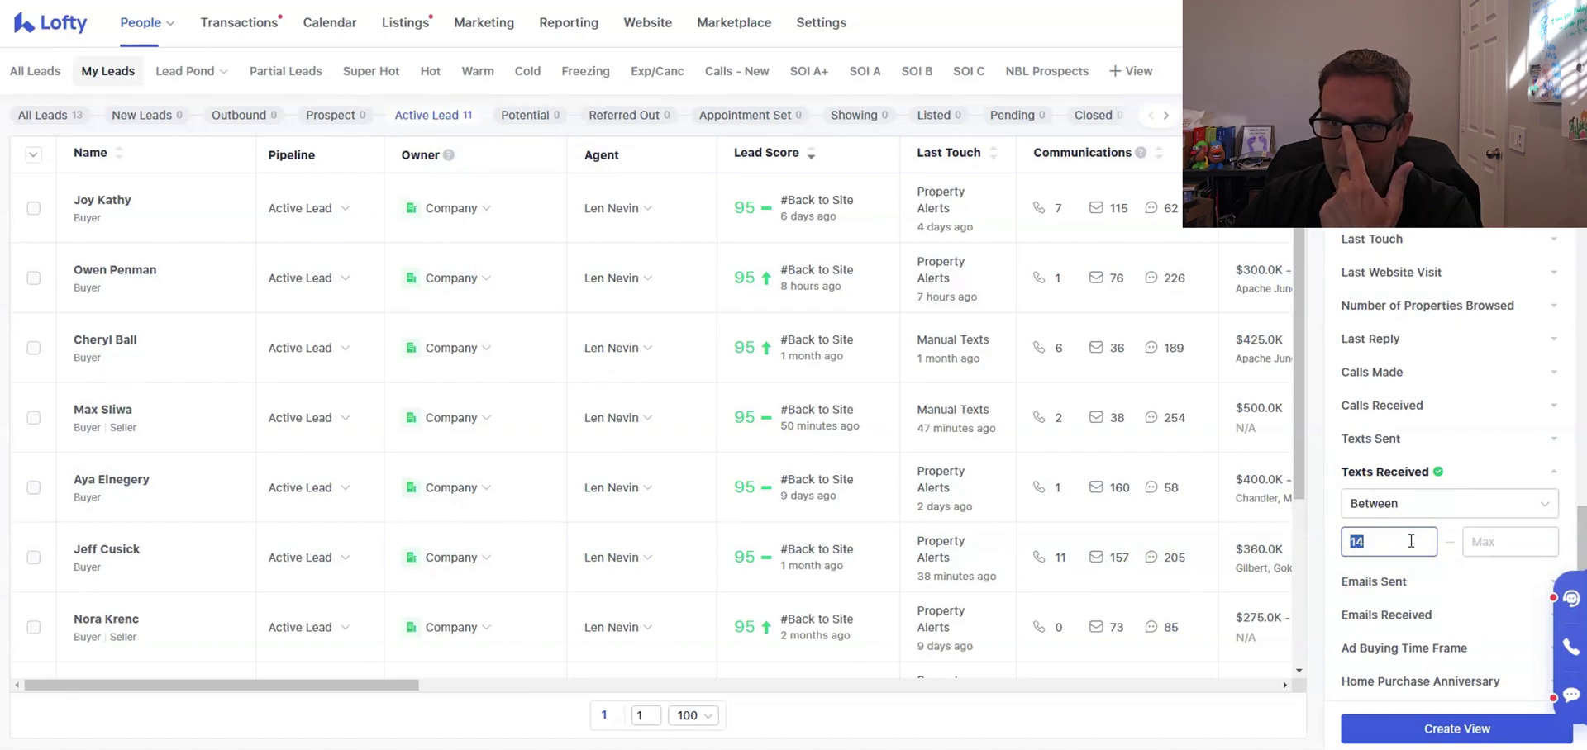
left_click(761, 424)
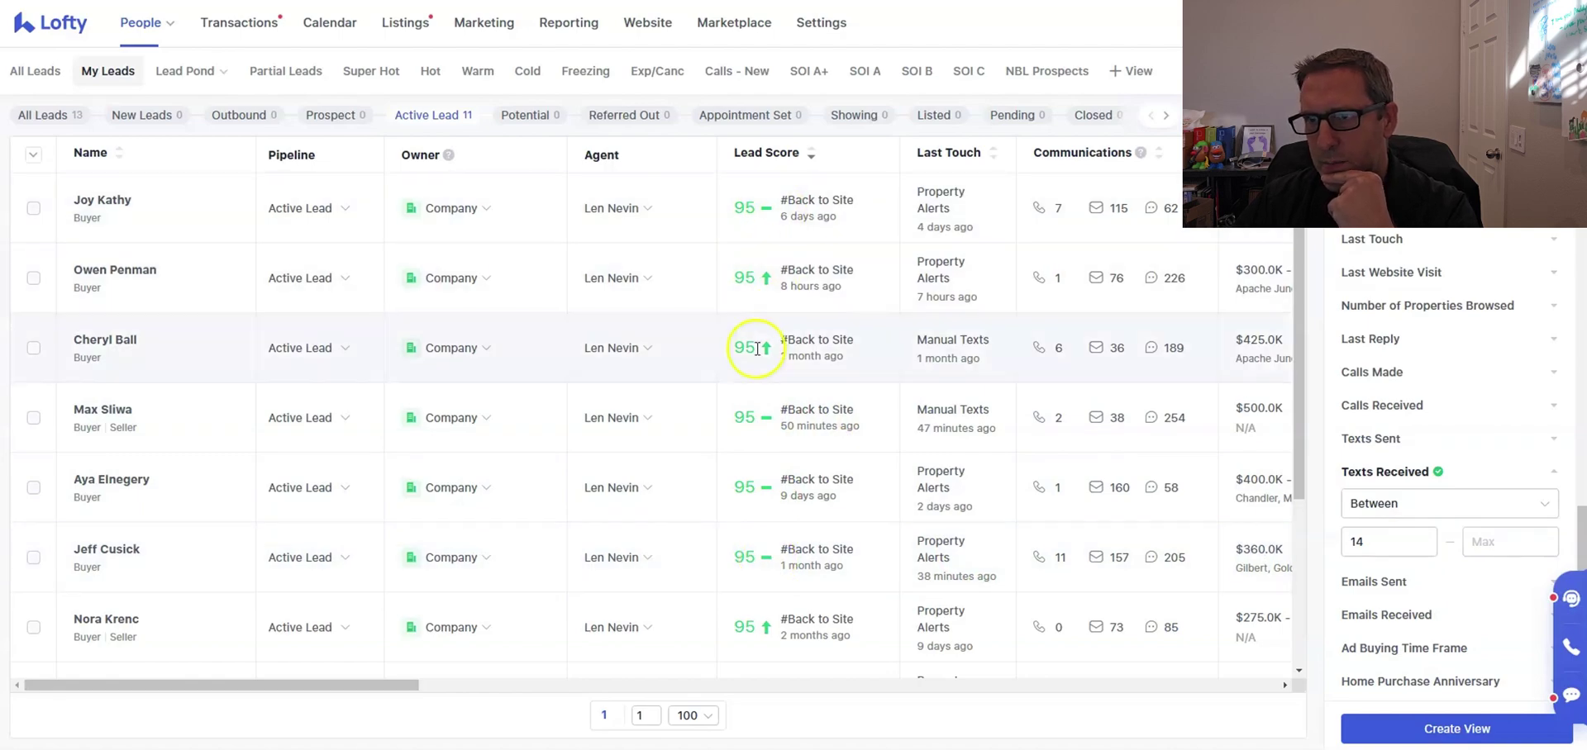
scroll(607, 445, "down", 3)
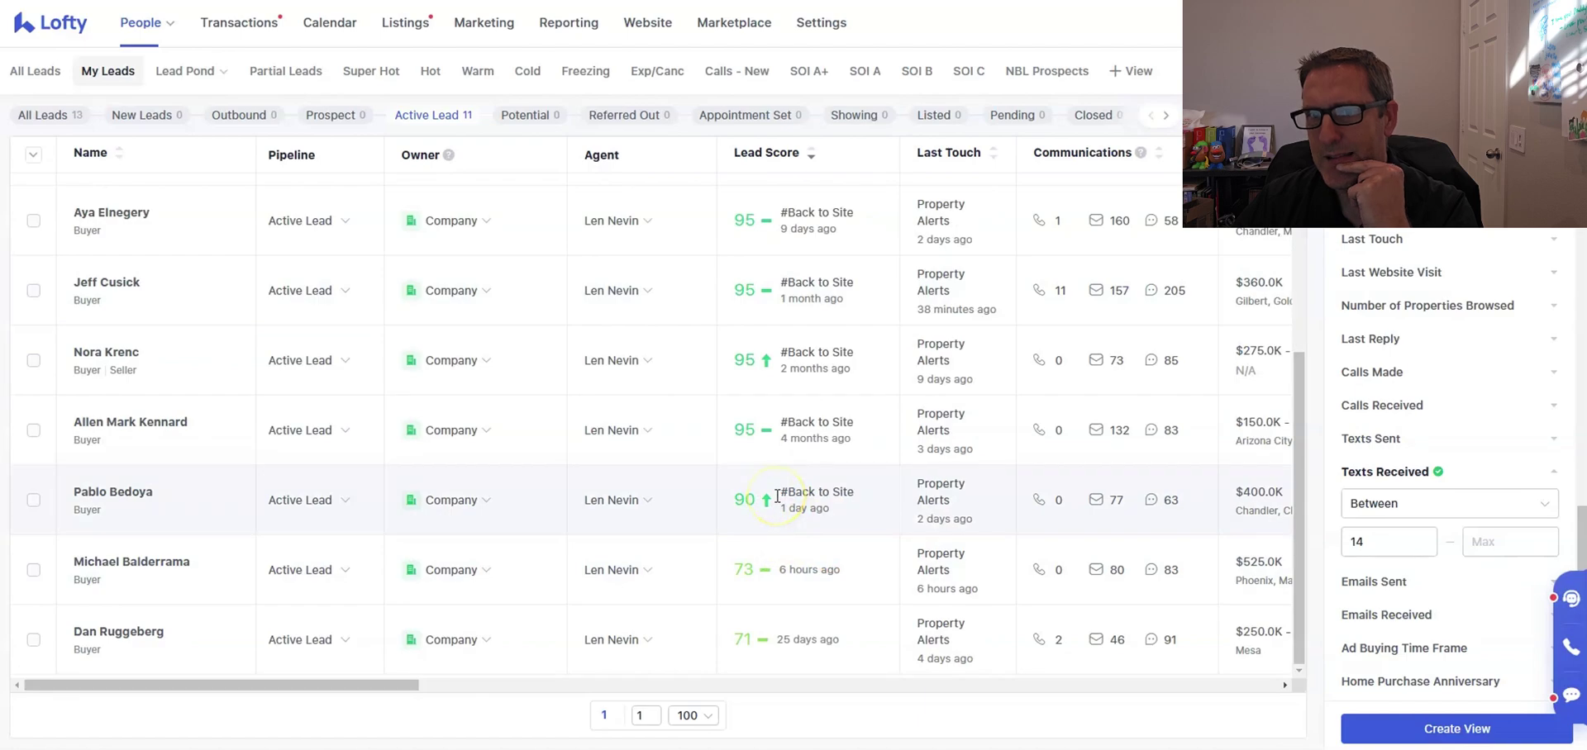
scroll(777, 496, "up", 3)
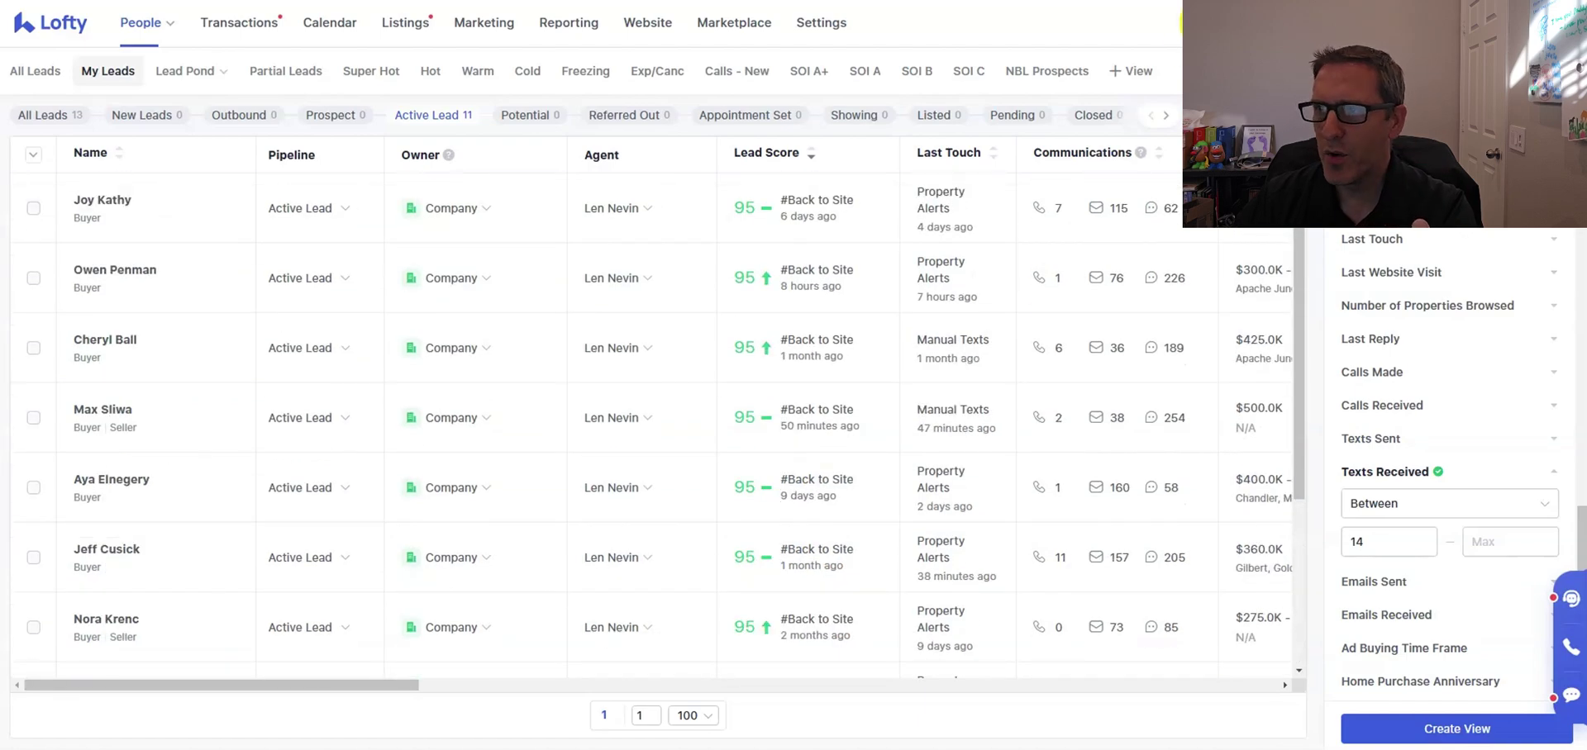